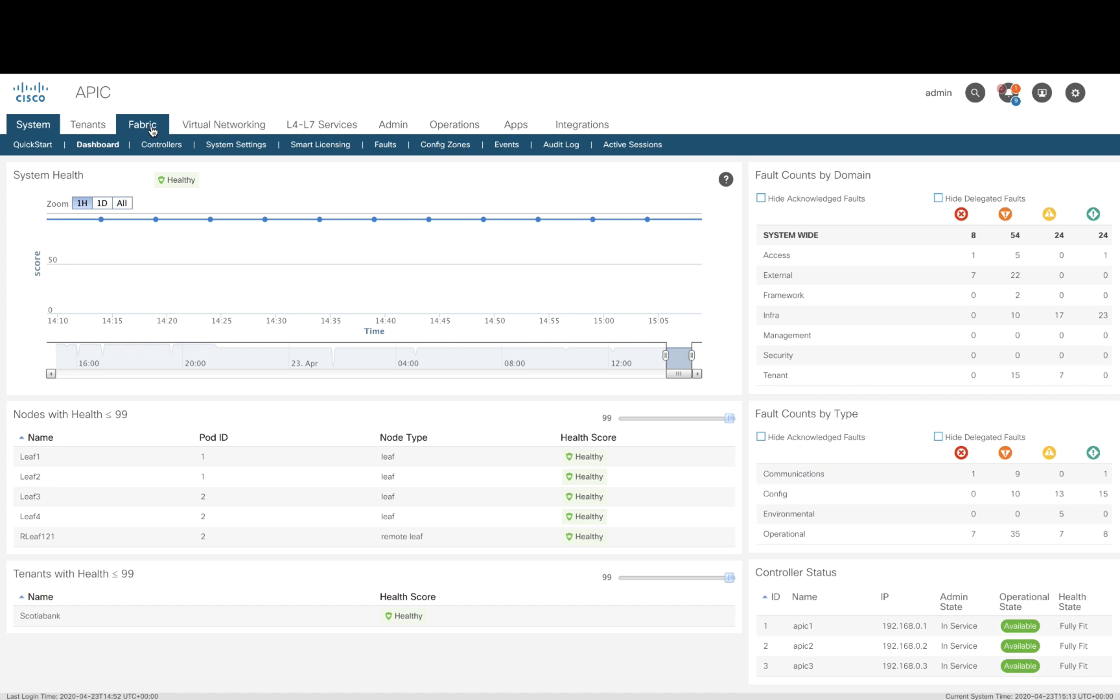
Step: Start a new L3 domain named ISR3945Domain under Physical and External Domains
left_click(142, 125)
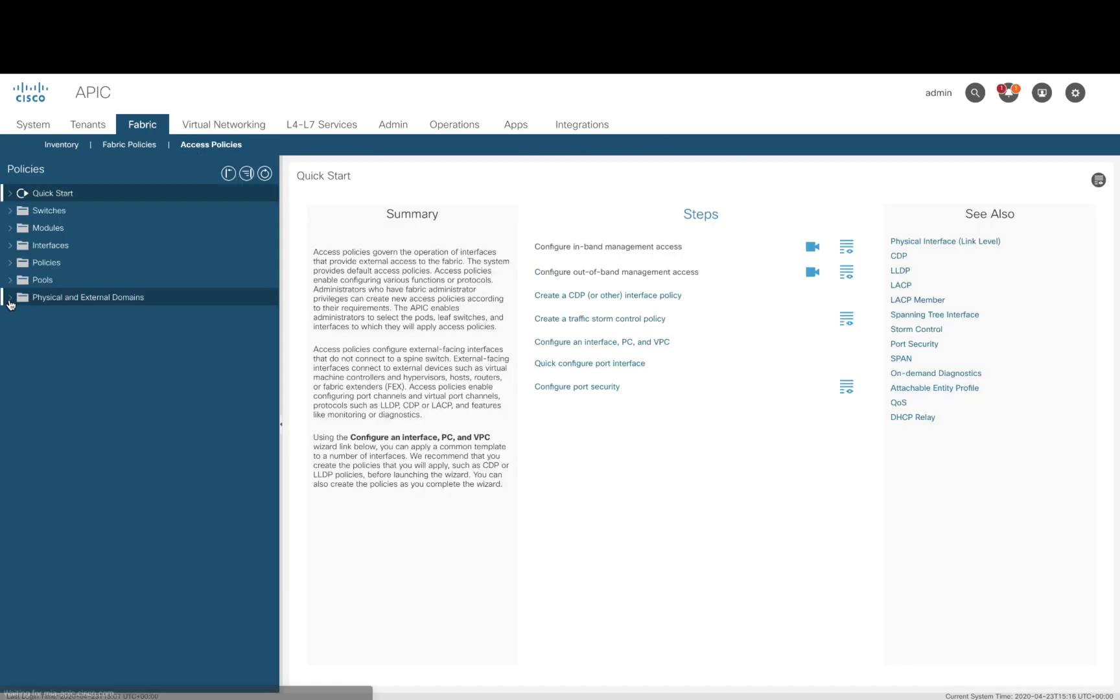
left_click(9, 296)
left_click(65, 349)
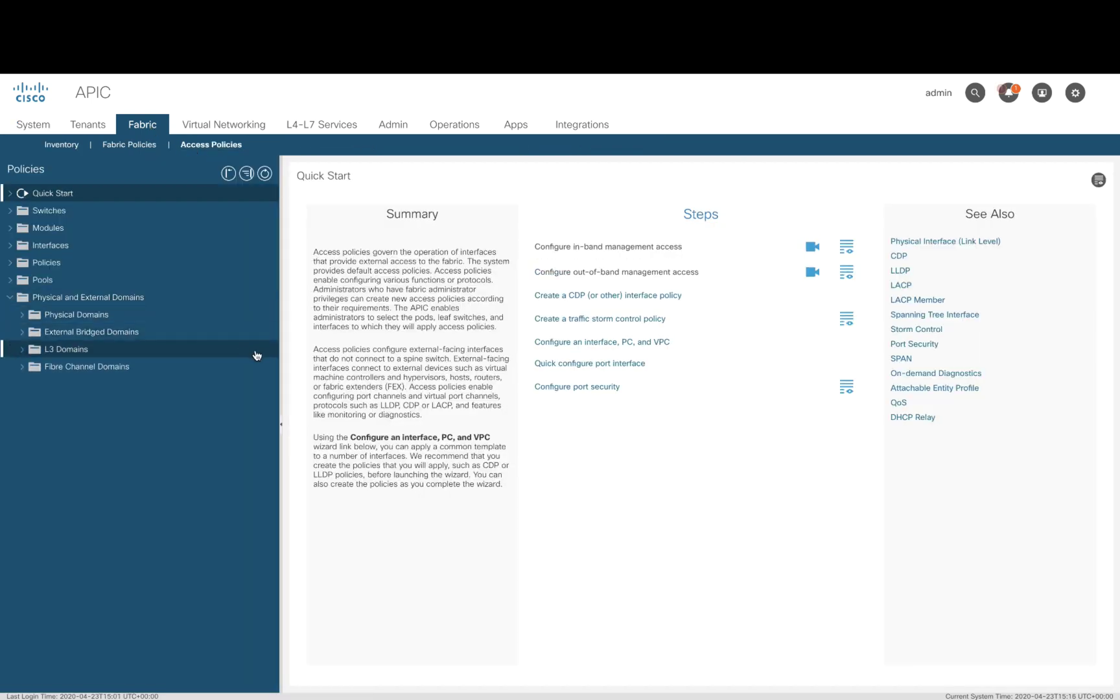
right_click(256, 352)
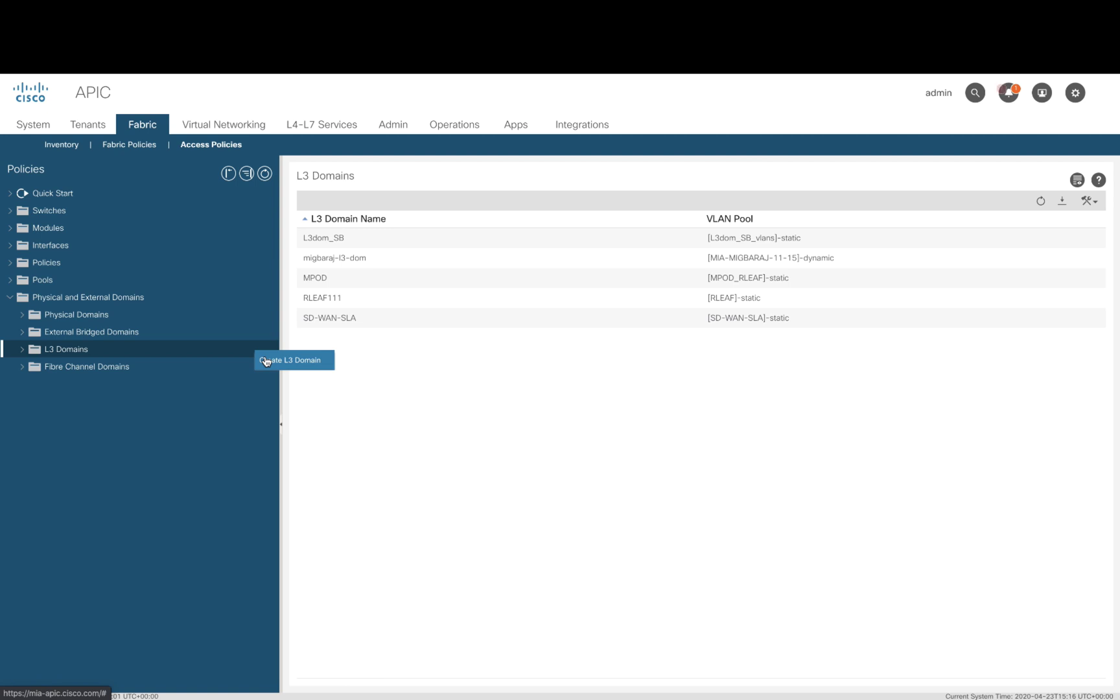
left_click(266, 361)
type("ISR3945Domain")
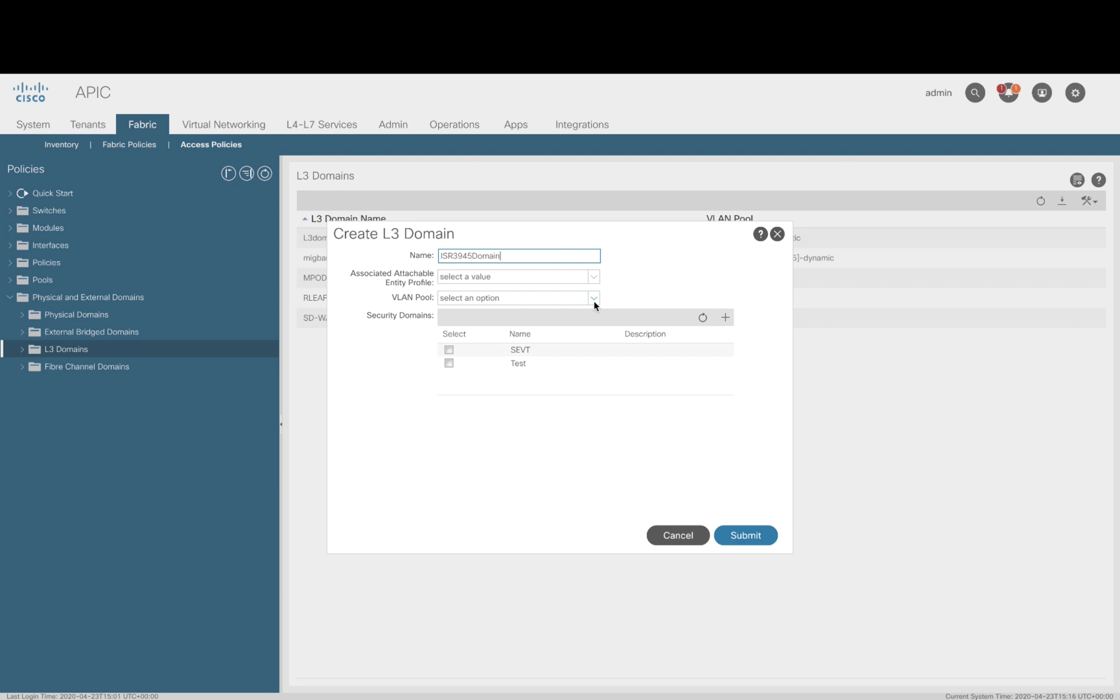
Step: Create attachable entity profile ISR3945_AEP for the domain and submit ISR3945Domain
left_click(593, 277)
left_click(541, 483)
type("ISR3945_AEP")
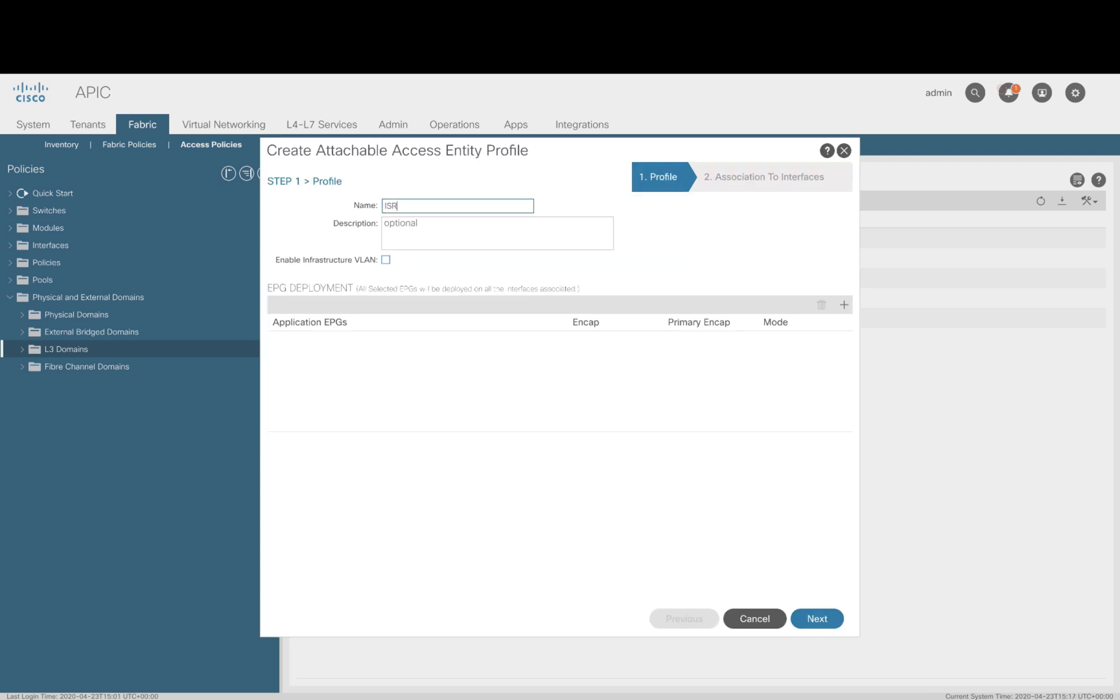
left_click(829, 618)
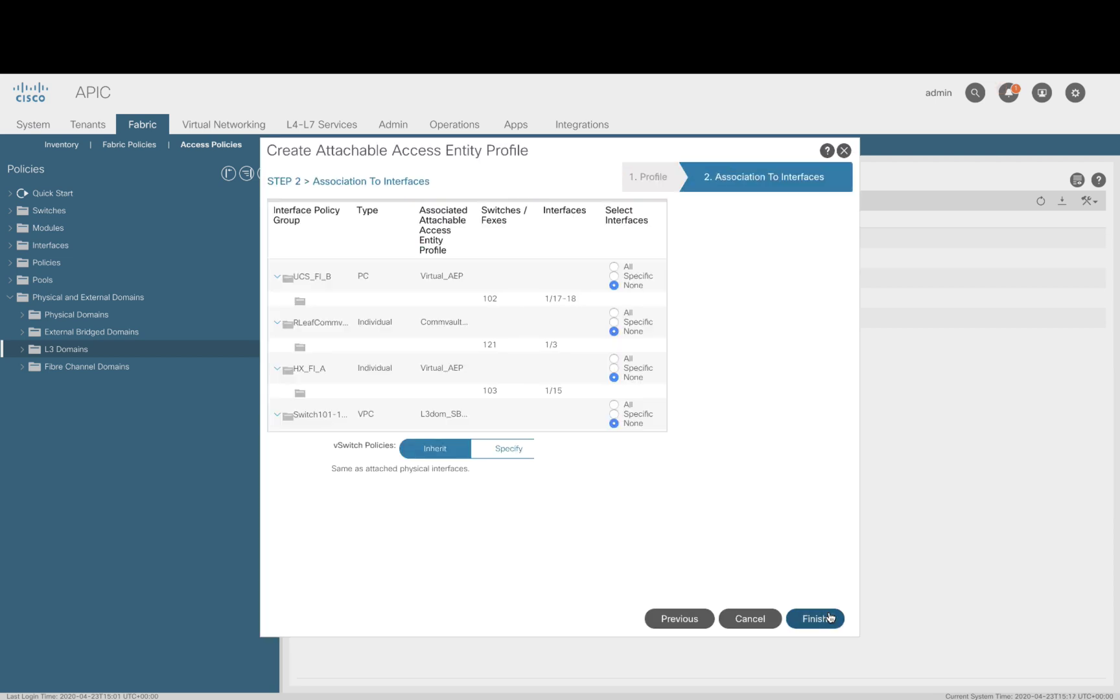
left_click(815, 616)
left_click(748, 535)
left_click(23, 350)
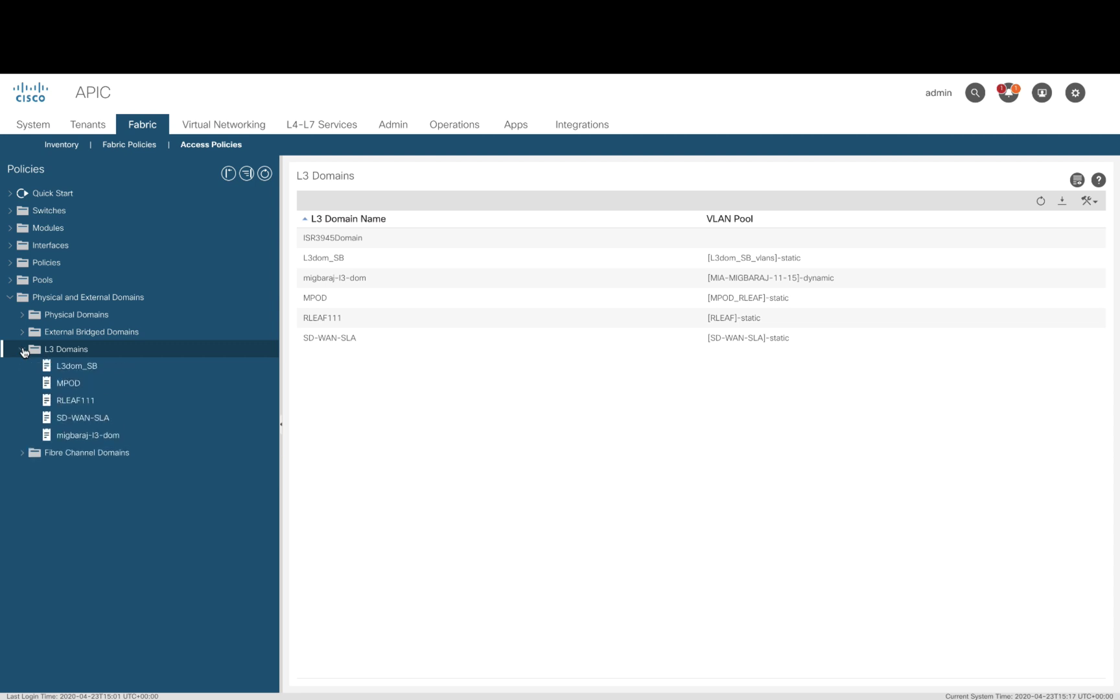
left_click(10, 262)
Step: Show the Global Attachable Access Entity Profiles table listing ISR3945_AEP
left_click(22, 314)
left_click(180, 331)
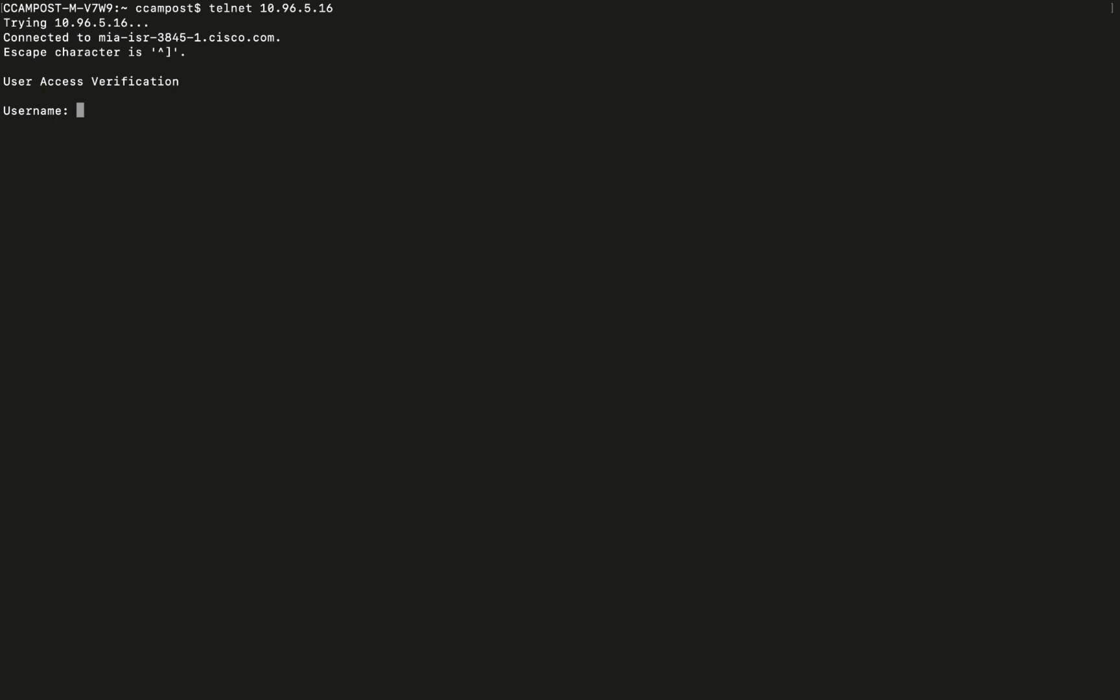
Step: Log in to the router's telnet session as admin
type("admin")
key("Return")
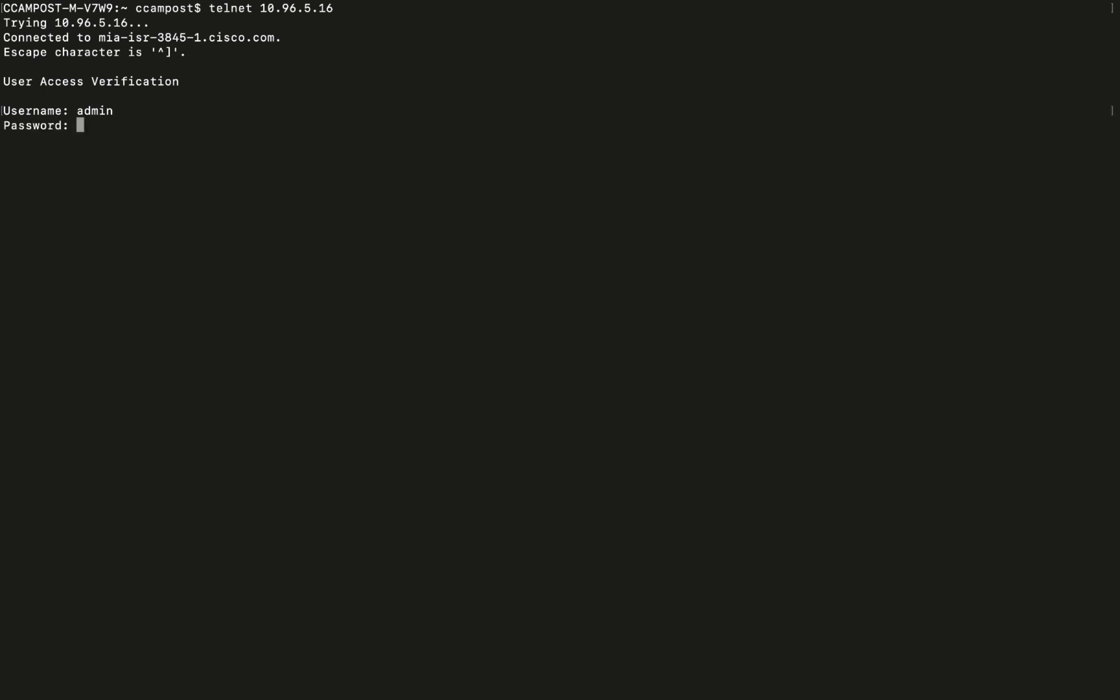
key("Return")
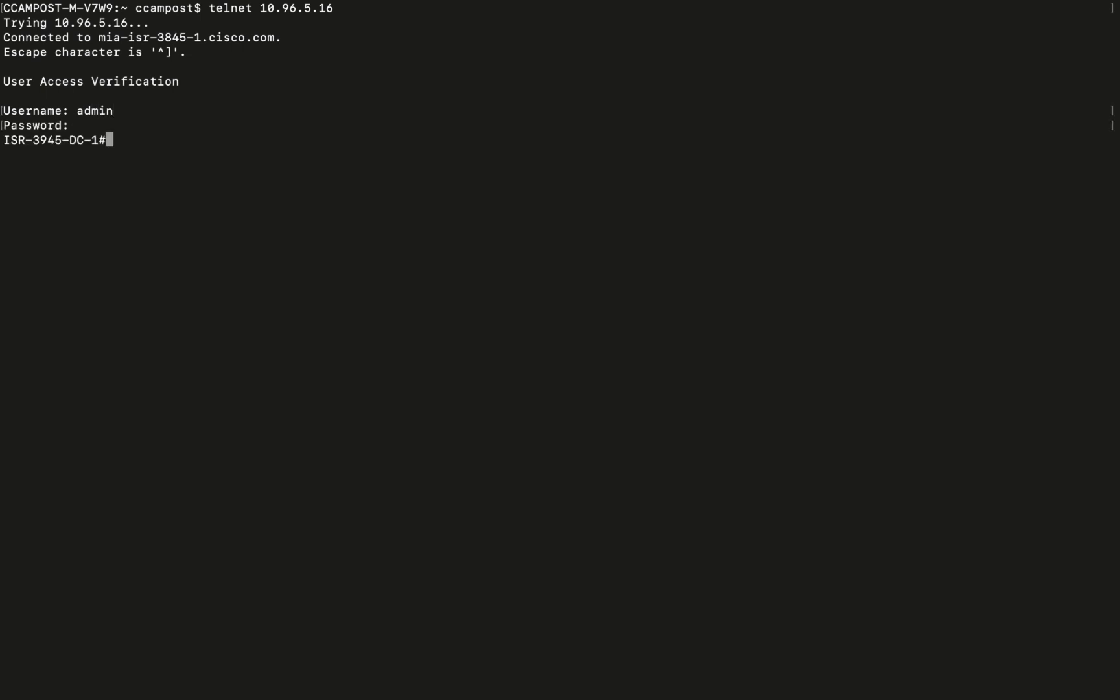
Step: Run show cdp neigh, show run int g0/1 and show ip int br on the router
type("show cdp neigh")
key("Return")
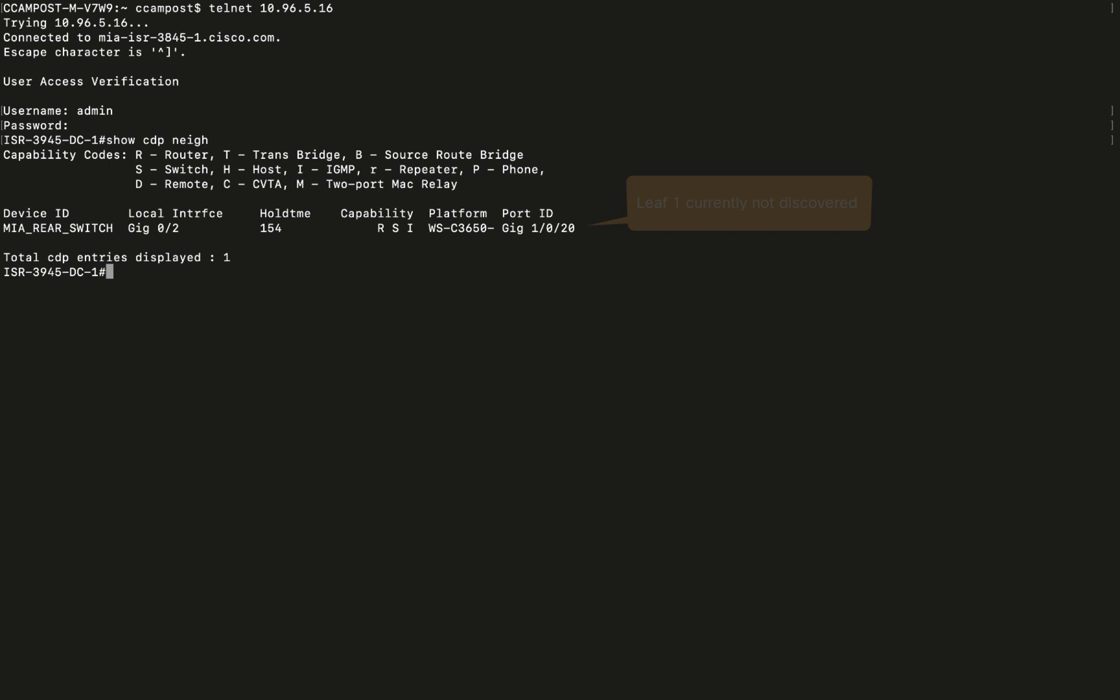
type("show r")
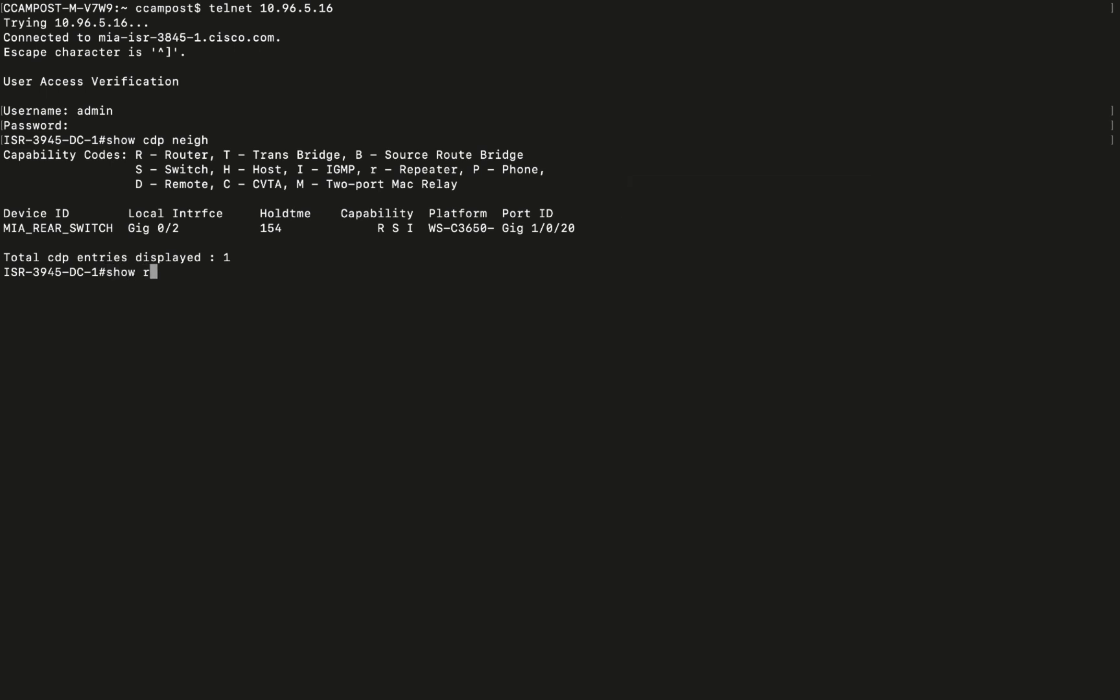
type("un int g0/1")
key("Return")
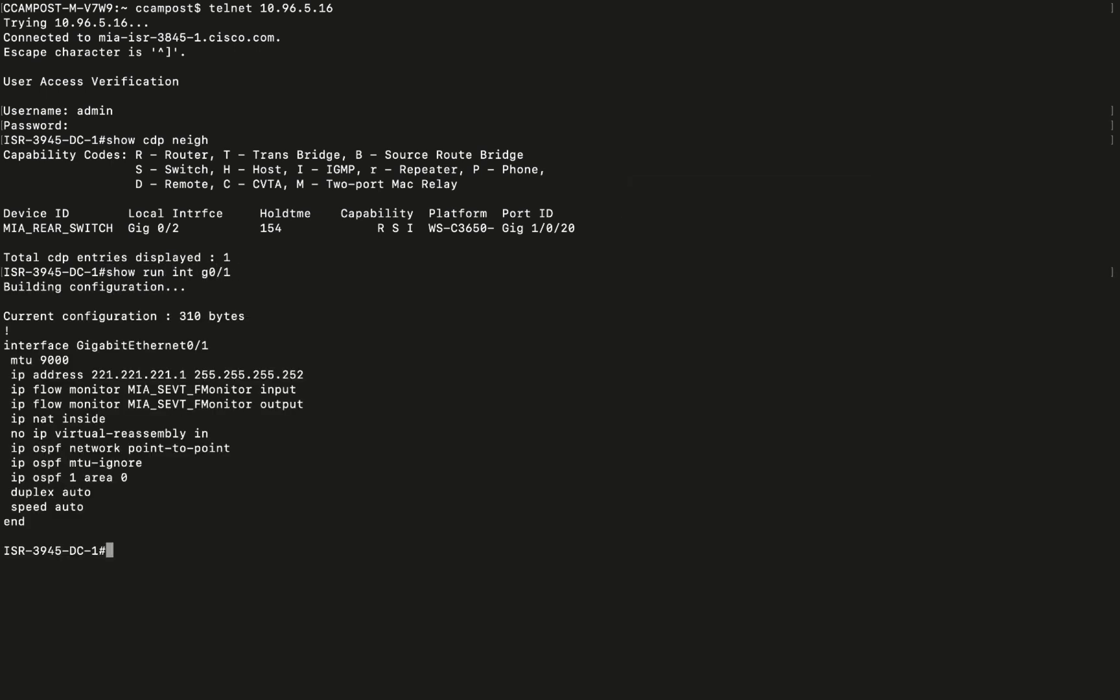
type("show ip int br")
key("Return")
triple_click(2, 477)
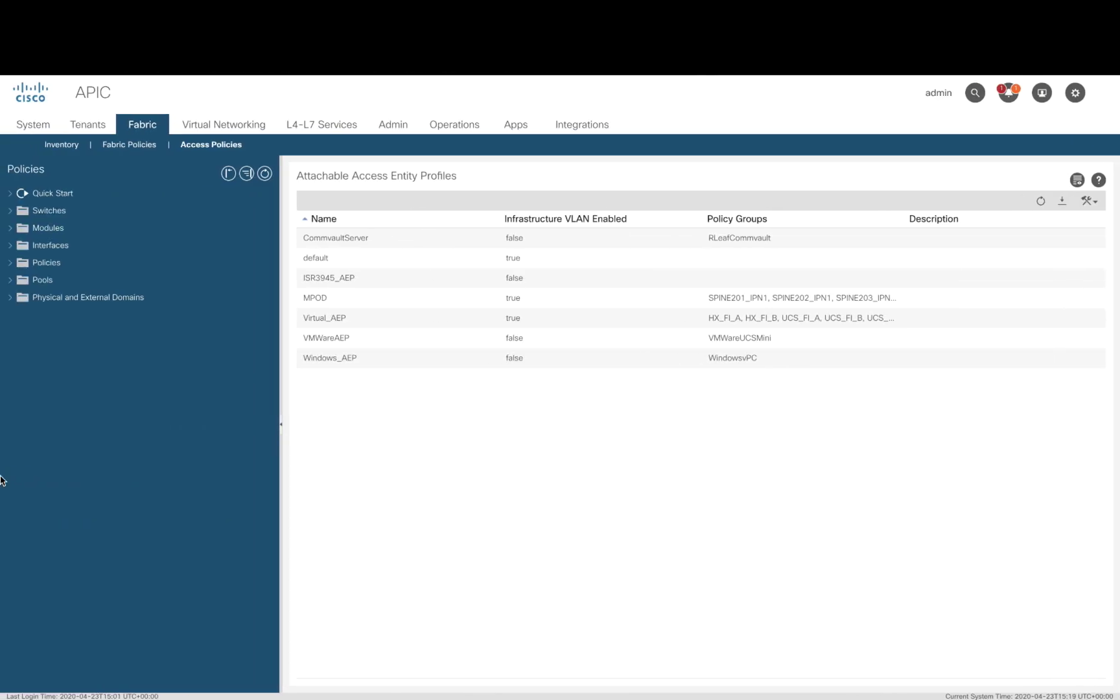
Step: Try configuring leaf 101 port 1/15 via Quick Start, then cancel over the duplicate profile name
left_click(11, 194)
left_click(123, 210)
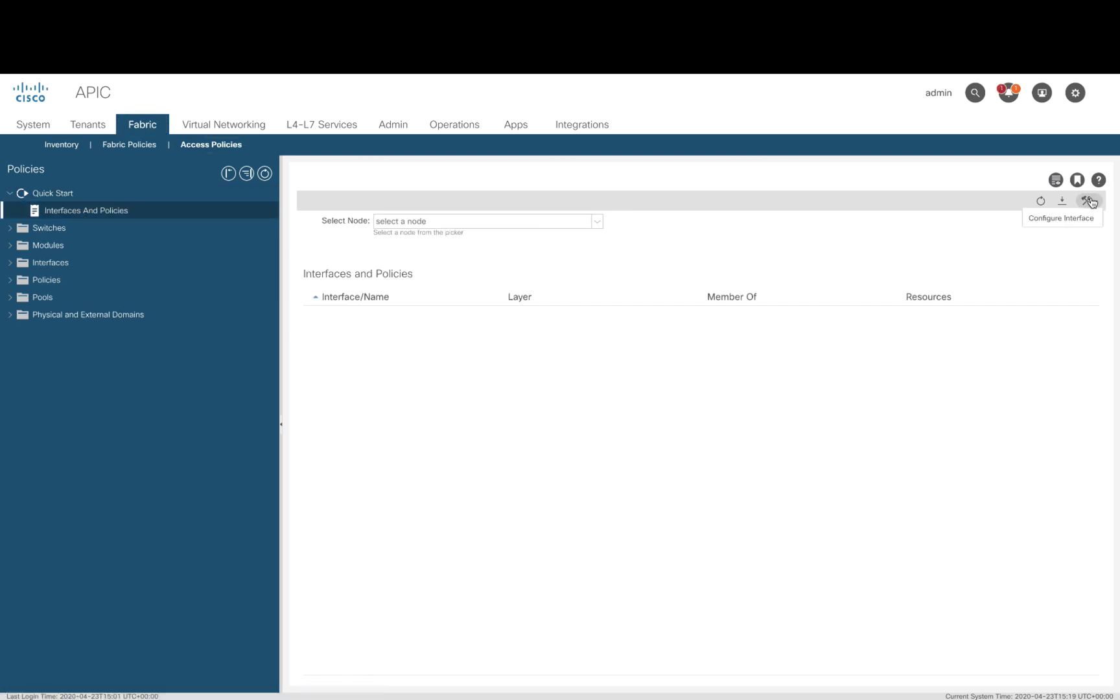
left_click(1073, 220)
left_click(480, 279)
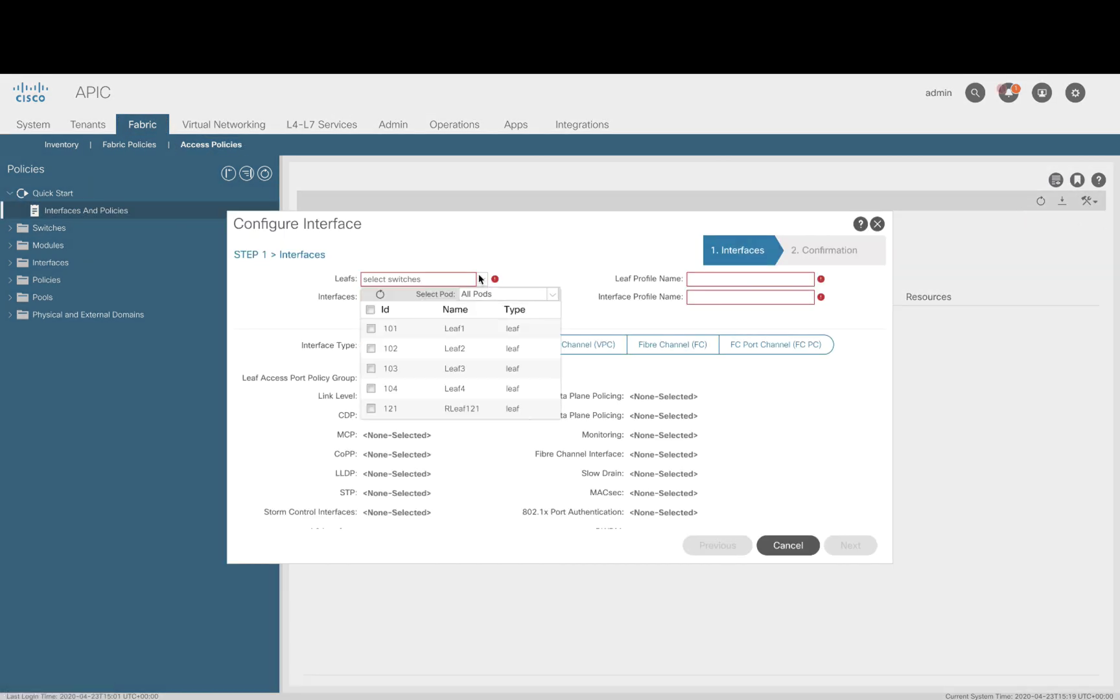
left_click(371, 328)
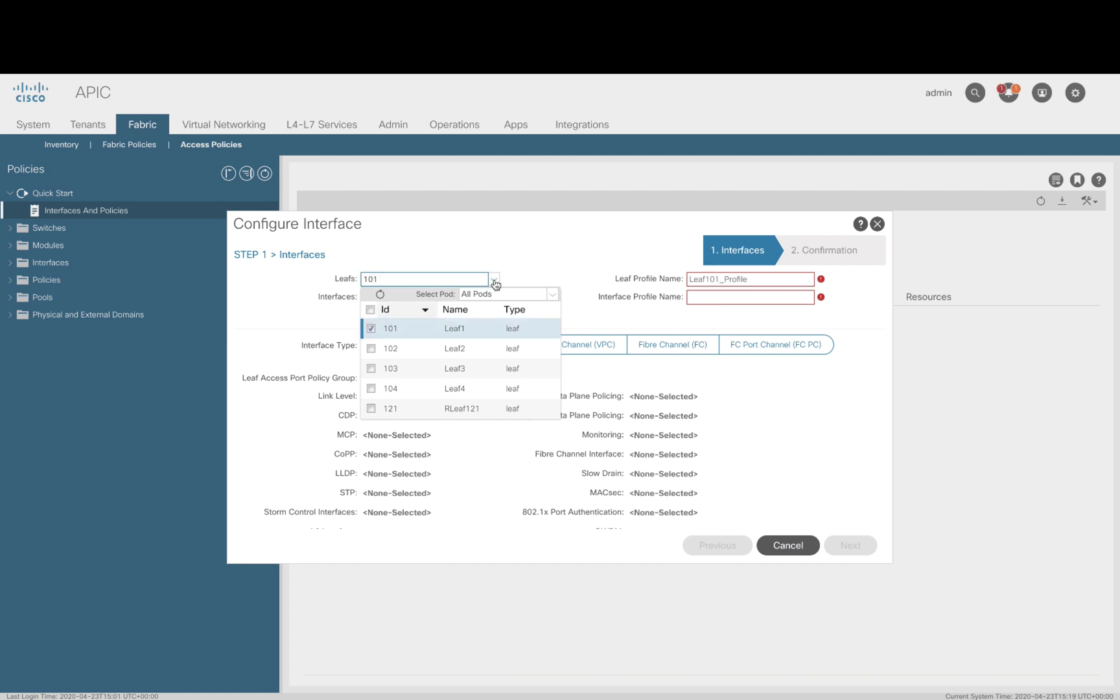
left_click(473, 296)
type("1/15")
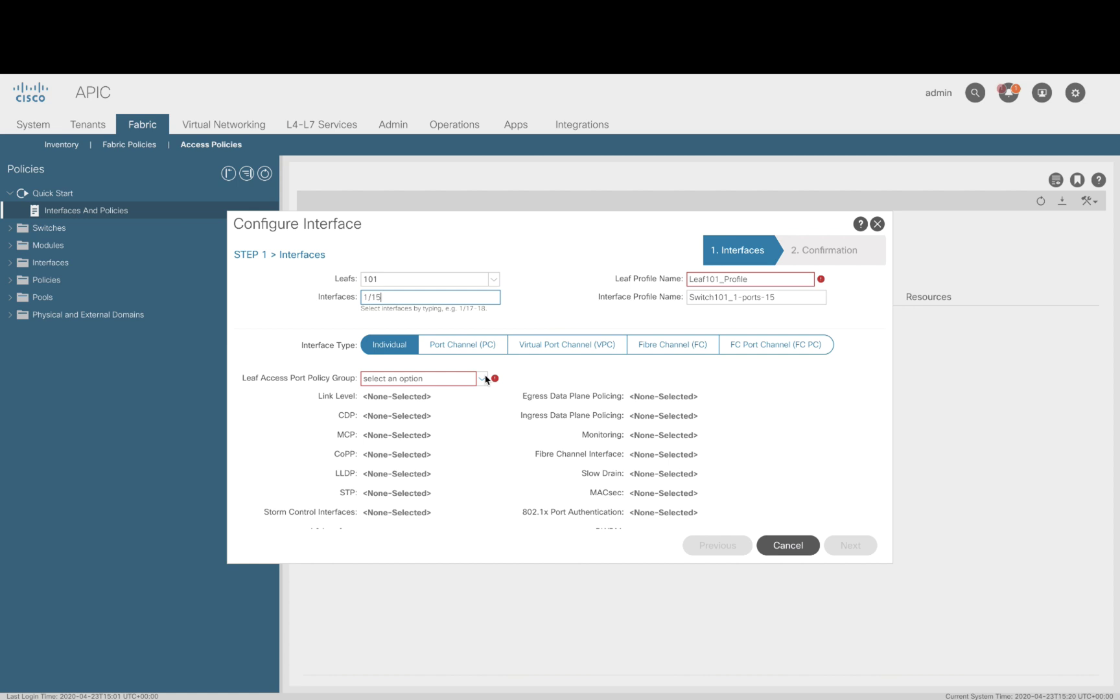
left_click(821, 281)
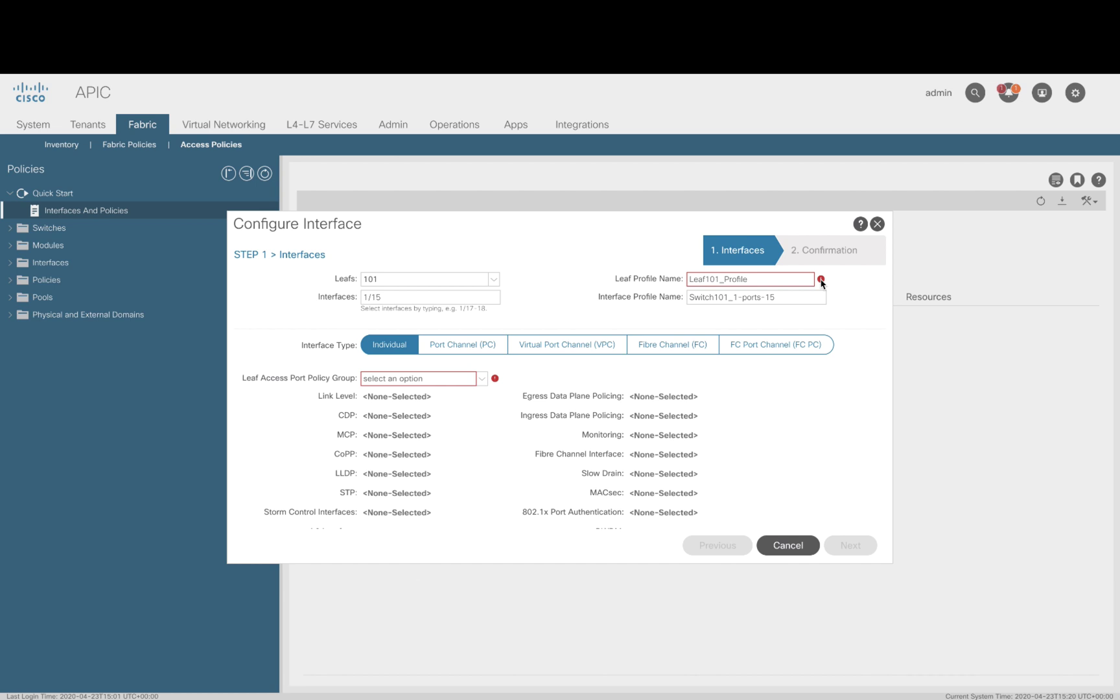
left_click(777, 544)
Step: Discard the interface wizard and start a leaf access port policy group named ISR3945_PG
left_click(538, 412)
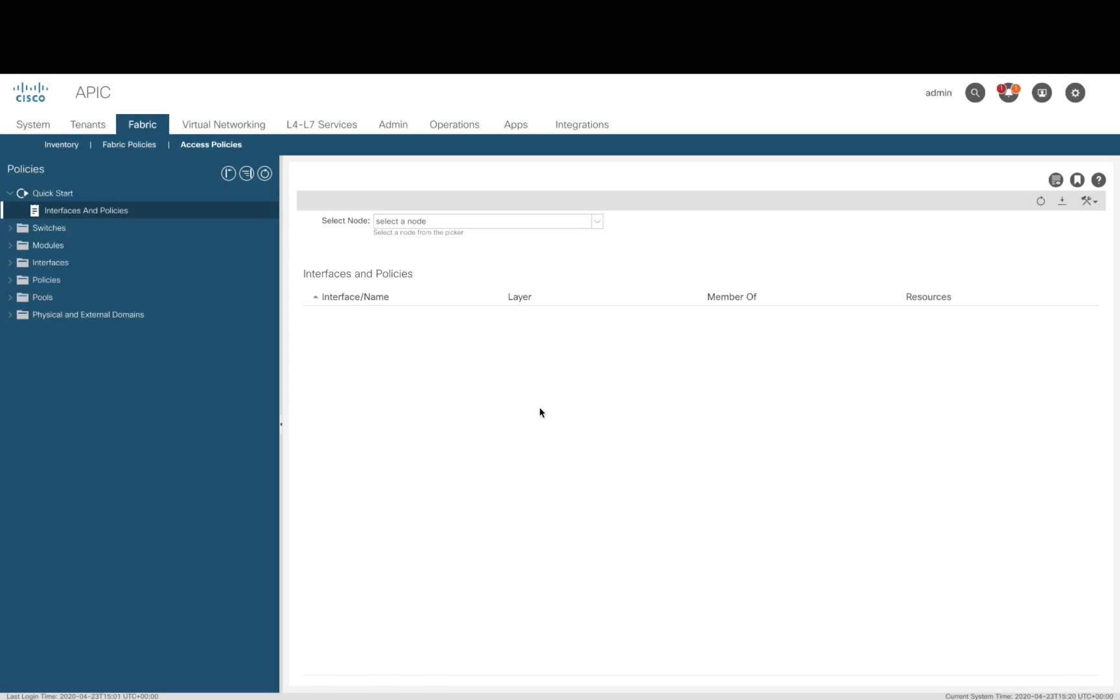
left_click(10, 263)
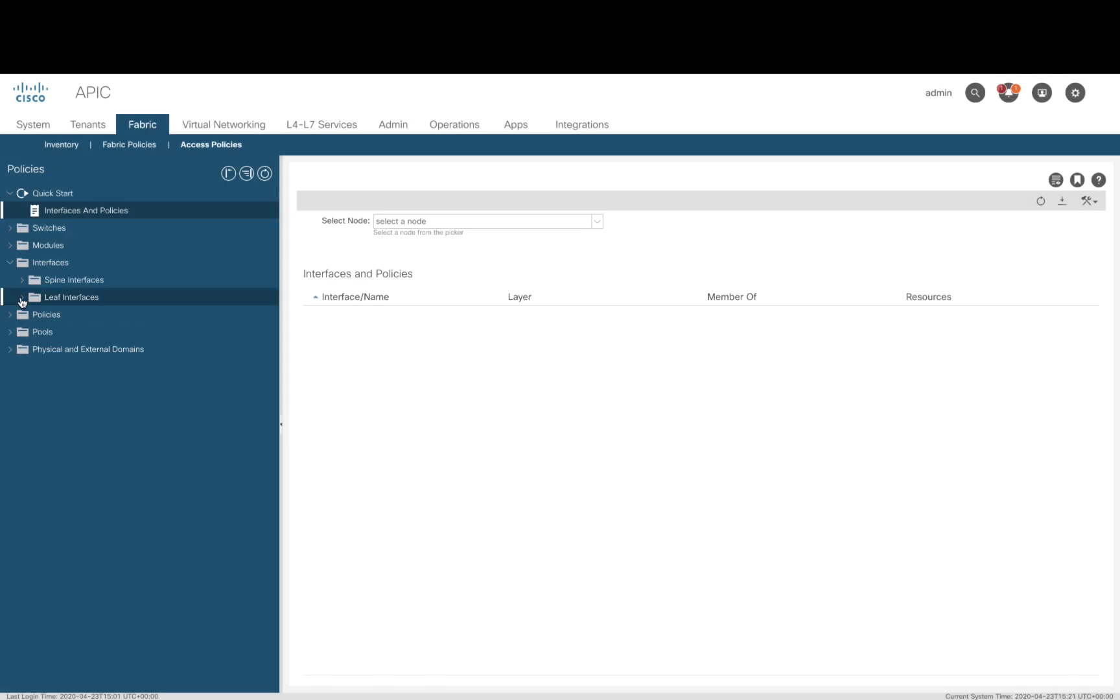
left_click(21, 298)
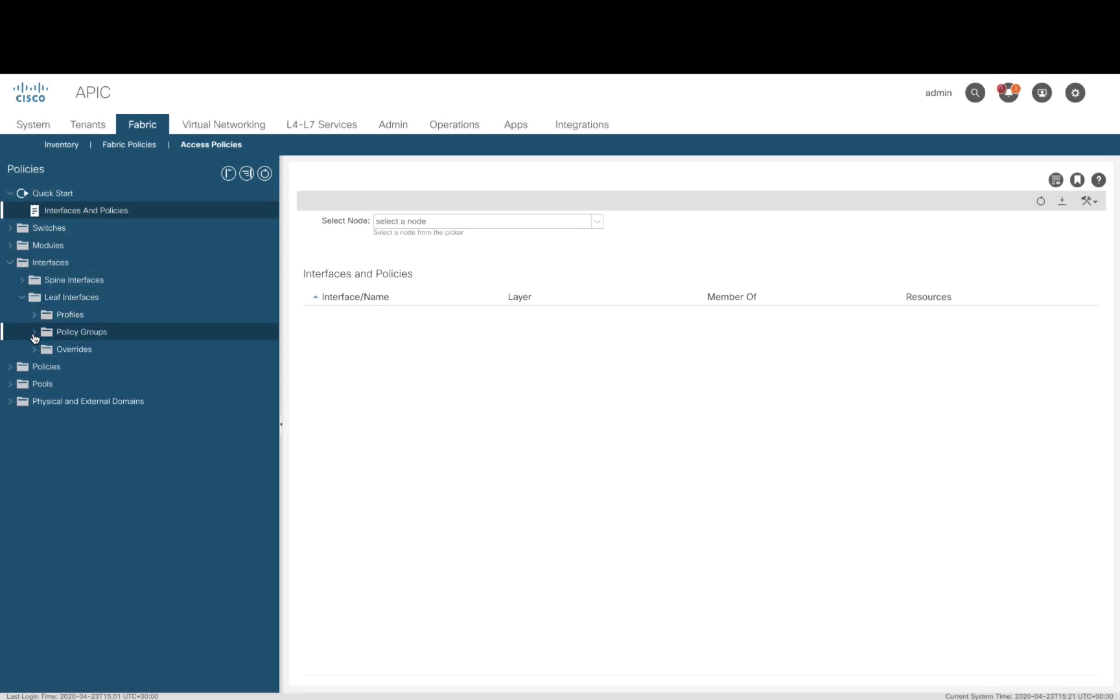
left_click(35, 332)
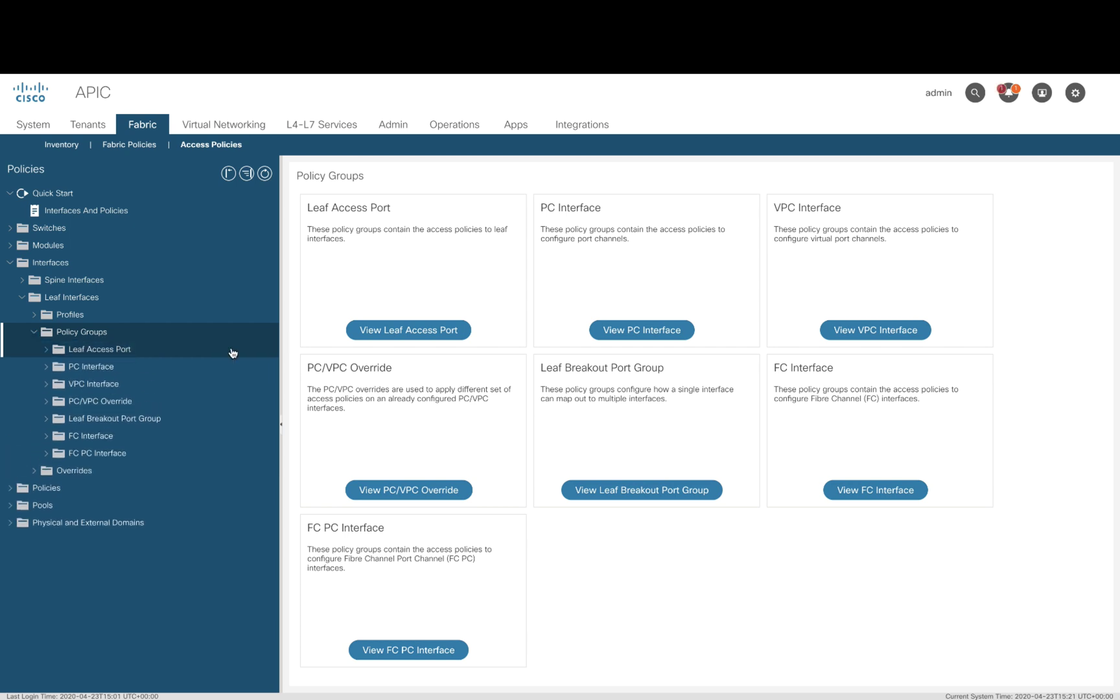
left_click(232, 353)
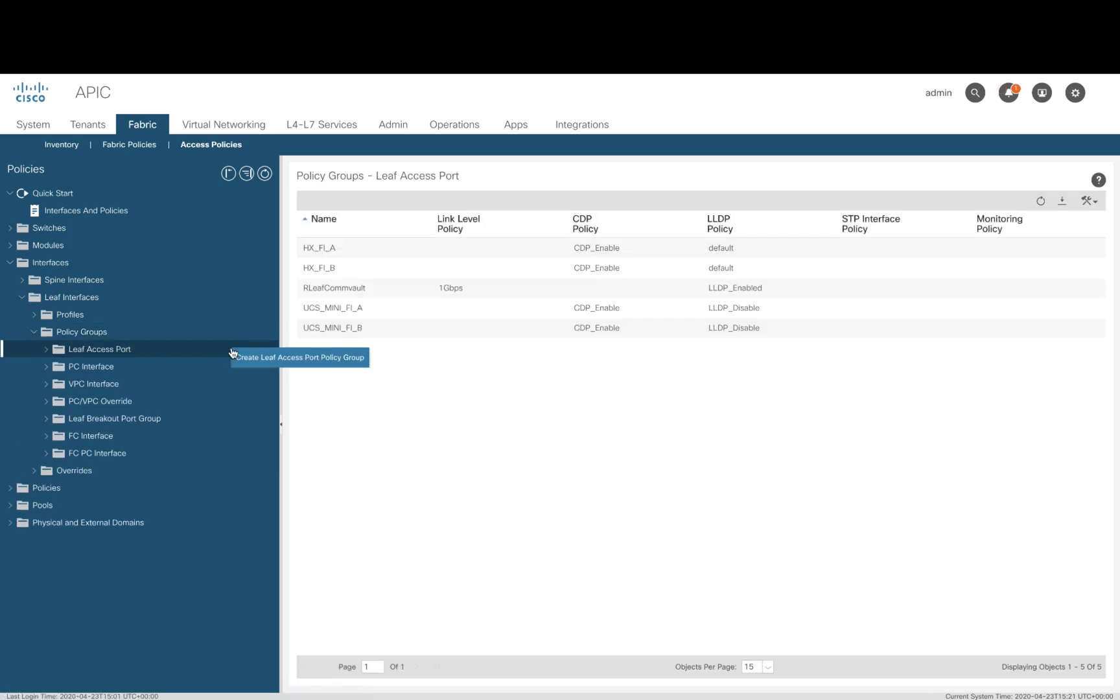
left_click(264, 362)
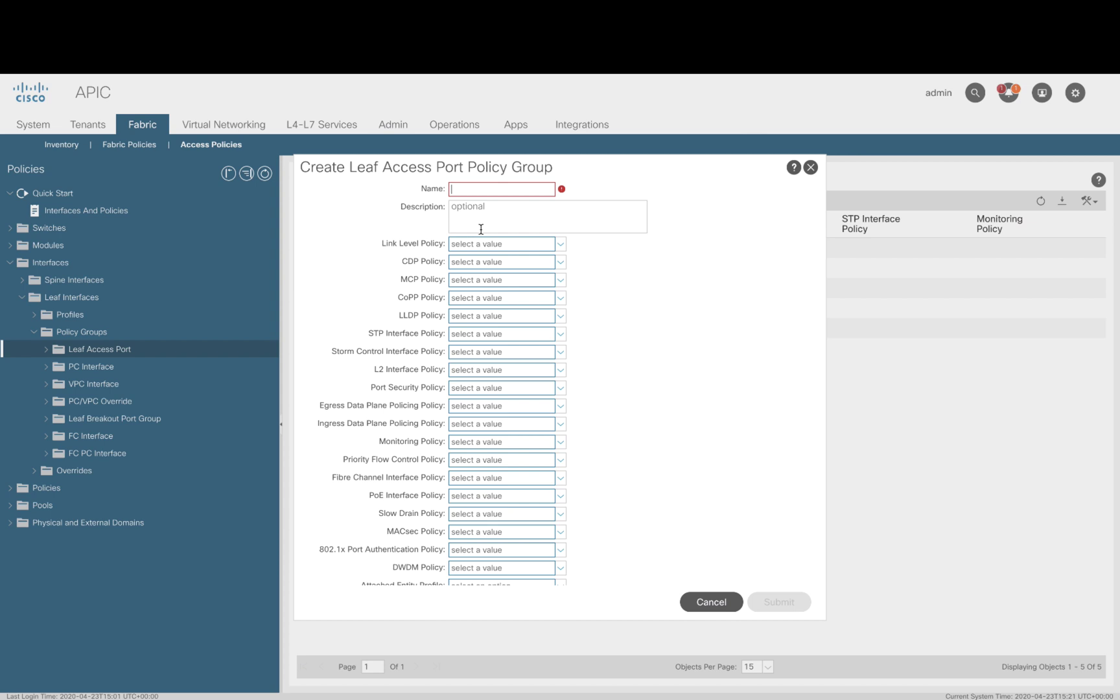
type("ISR")
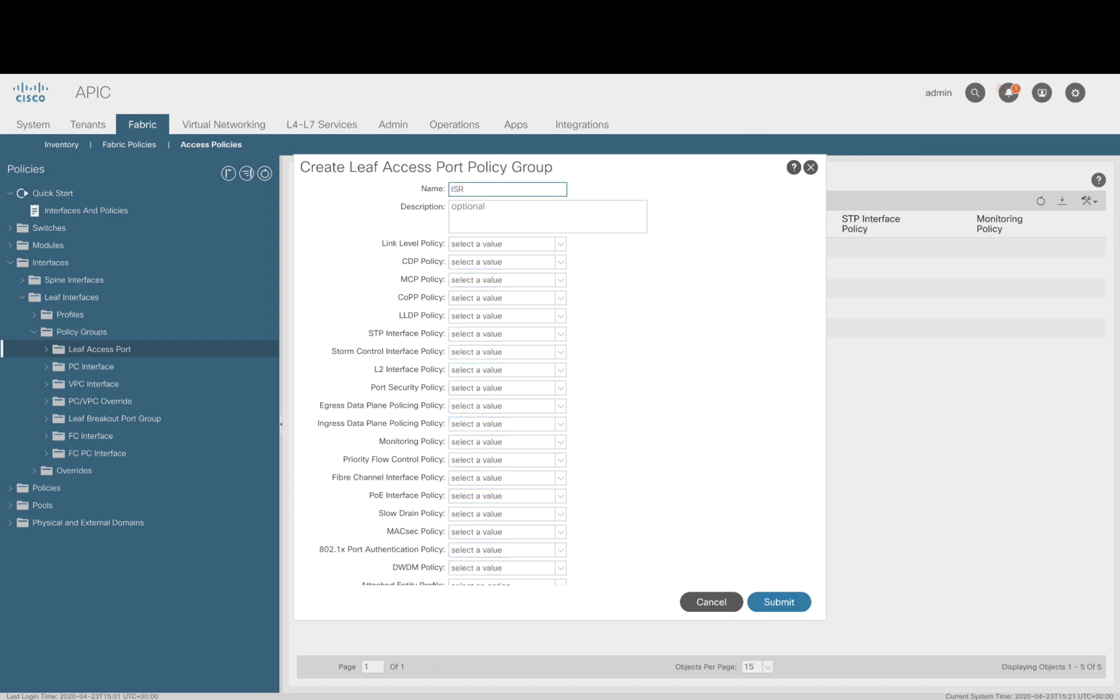
type("3945_PG")
Step: Give ISR3945_PG 1Gbps link level, CDP_Enable and ISR3945_AEP, and submit it
left_click(560, 244)
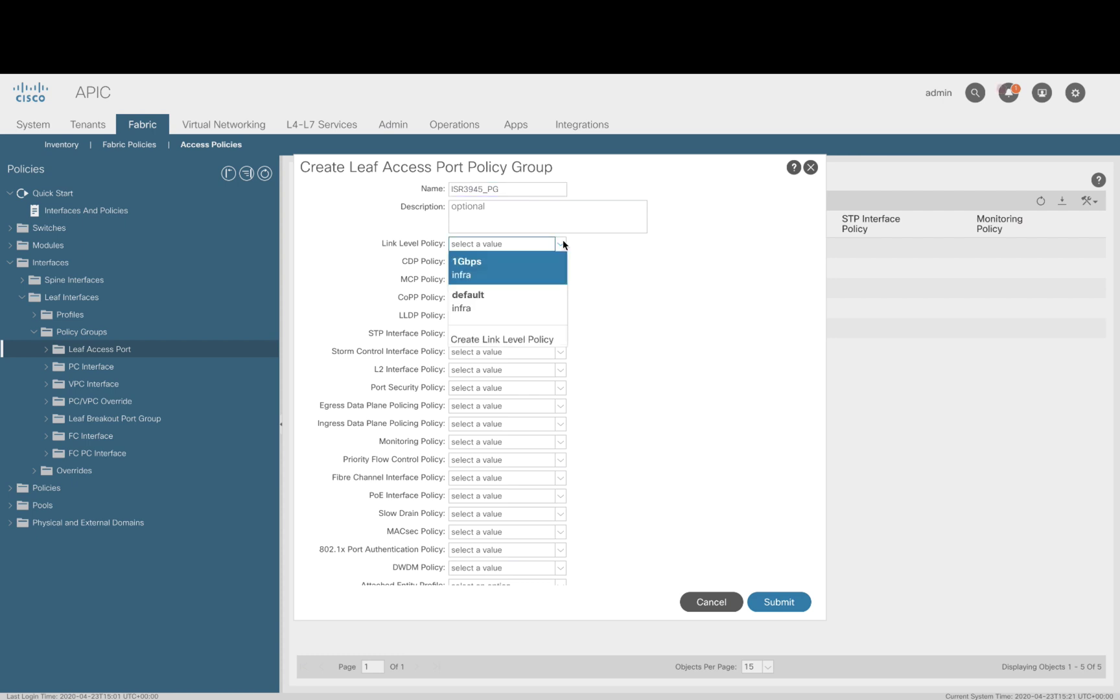
left_click(549, 263)
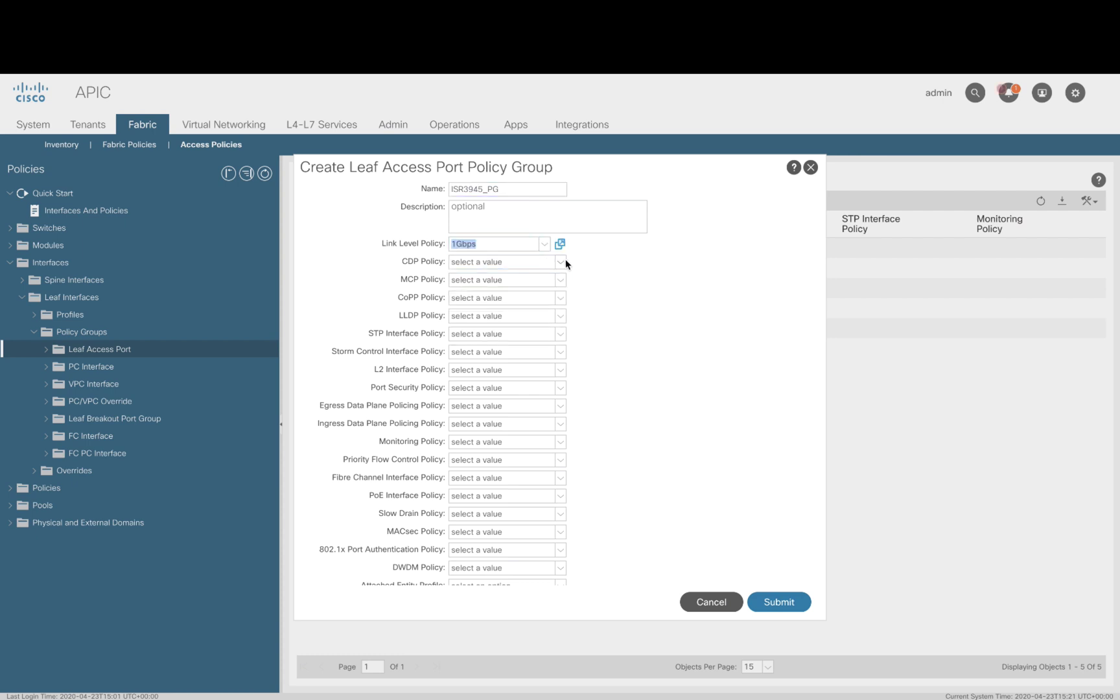
left_click(561, 262)
left_click(544, 283)
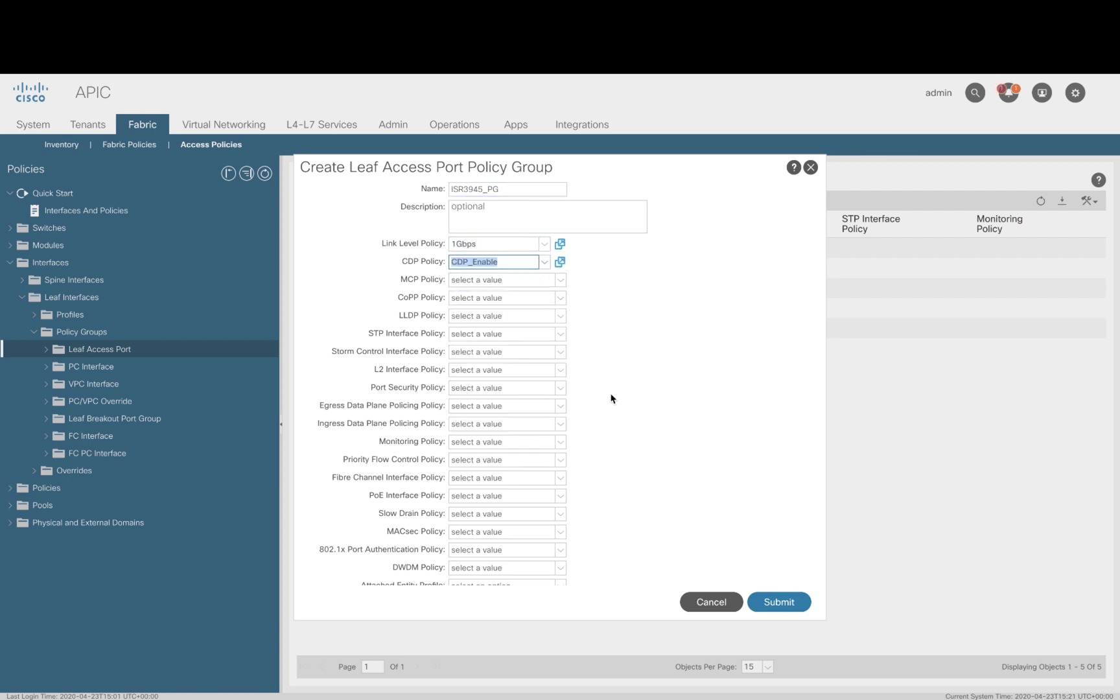
scroll(592, 445, "down", 3)
left_click(560, 499)
left_click(531, 384)
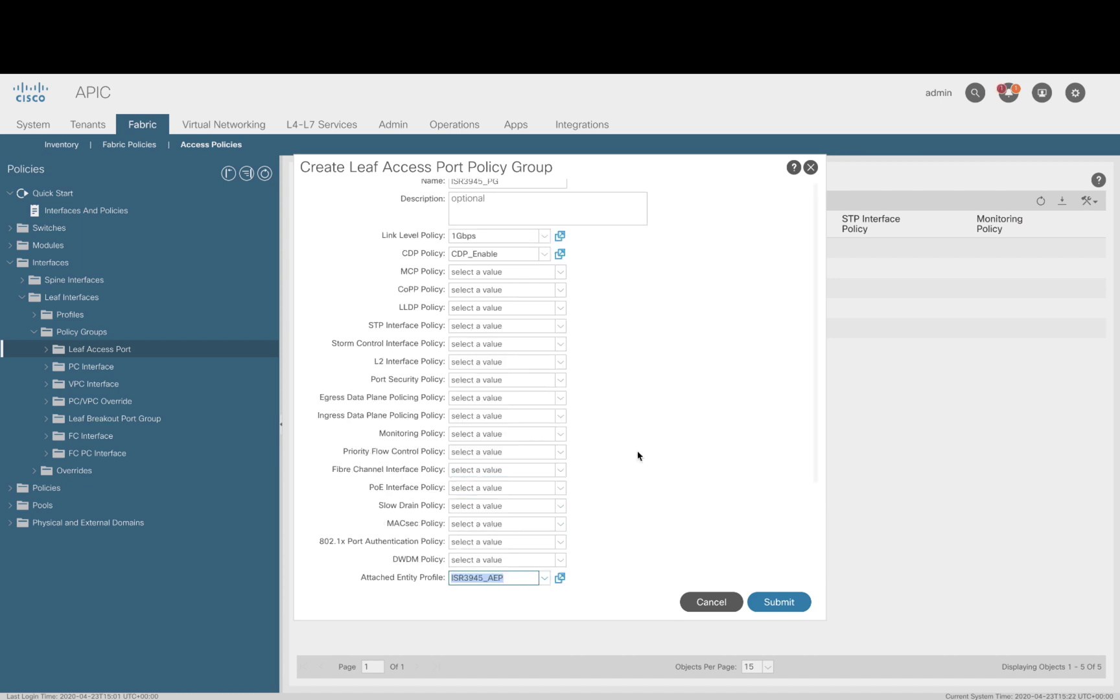
left_click(782, 603)
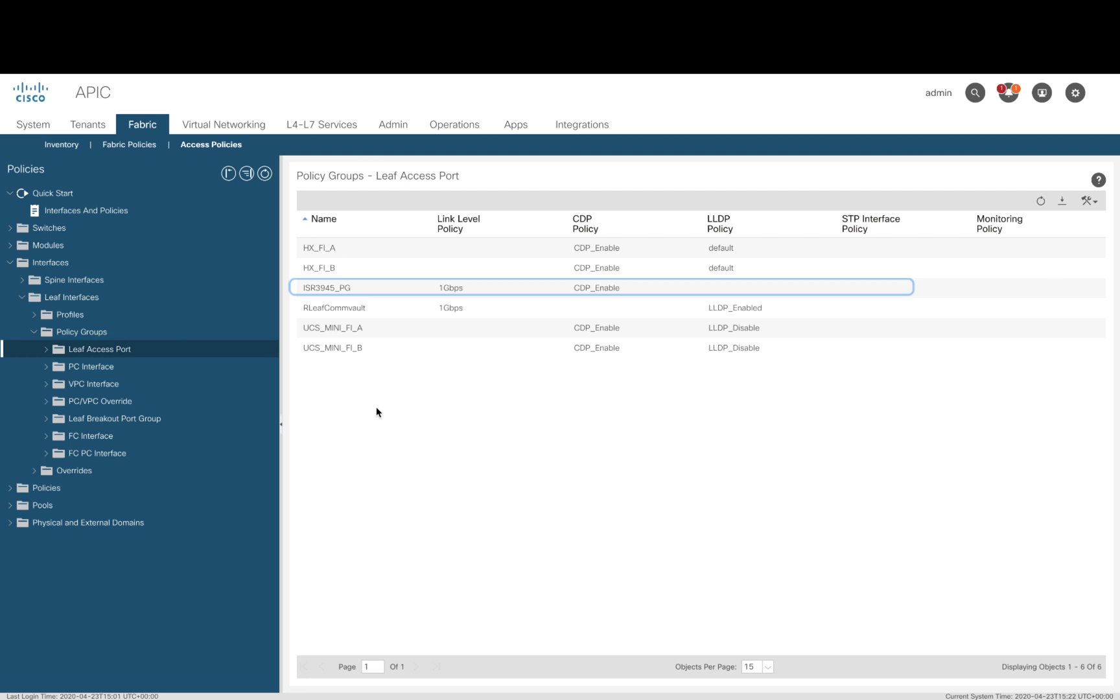
Step: Open leaf interface profile Switch101_1-ports-11 to see selector11 on port 1/11 with UCS_MINI_FI_A
left_click(33, 332)
left_click(70, 314)
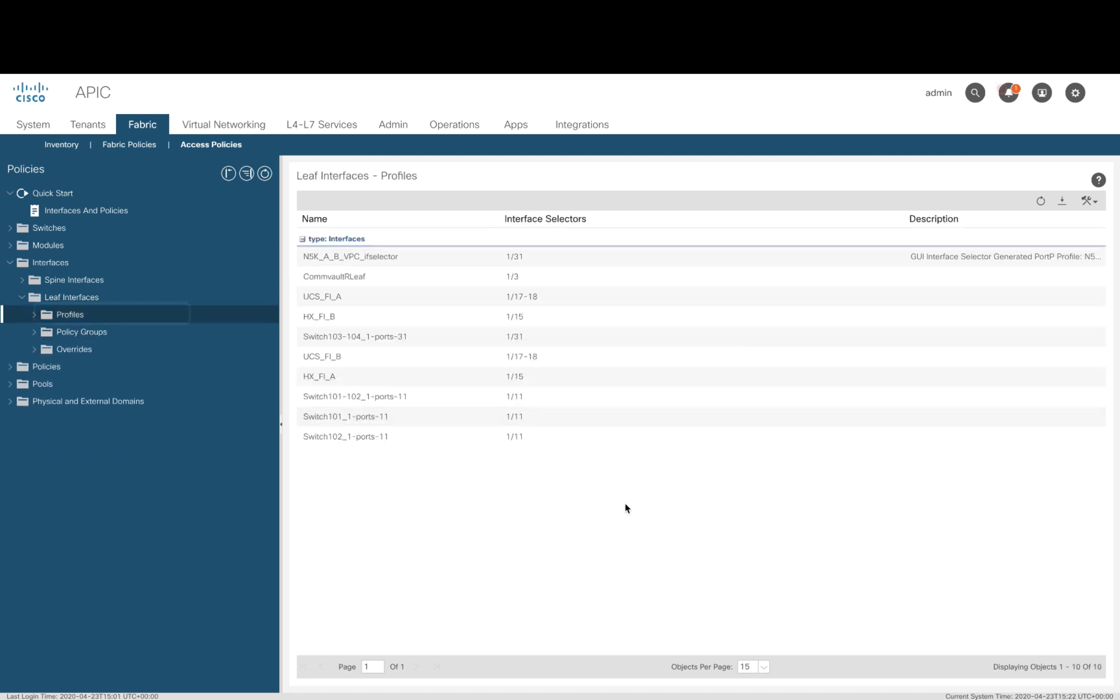
left_click(33, 315)
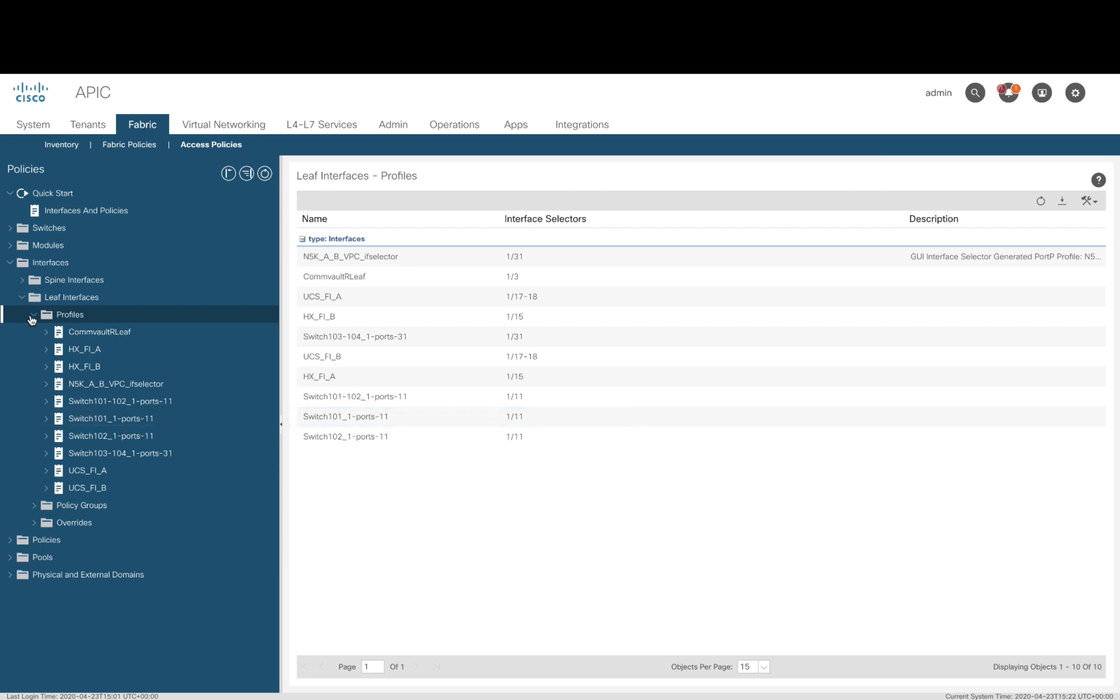
left_click(131, 420)
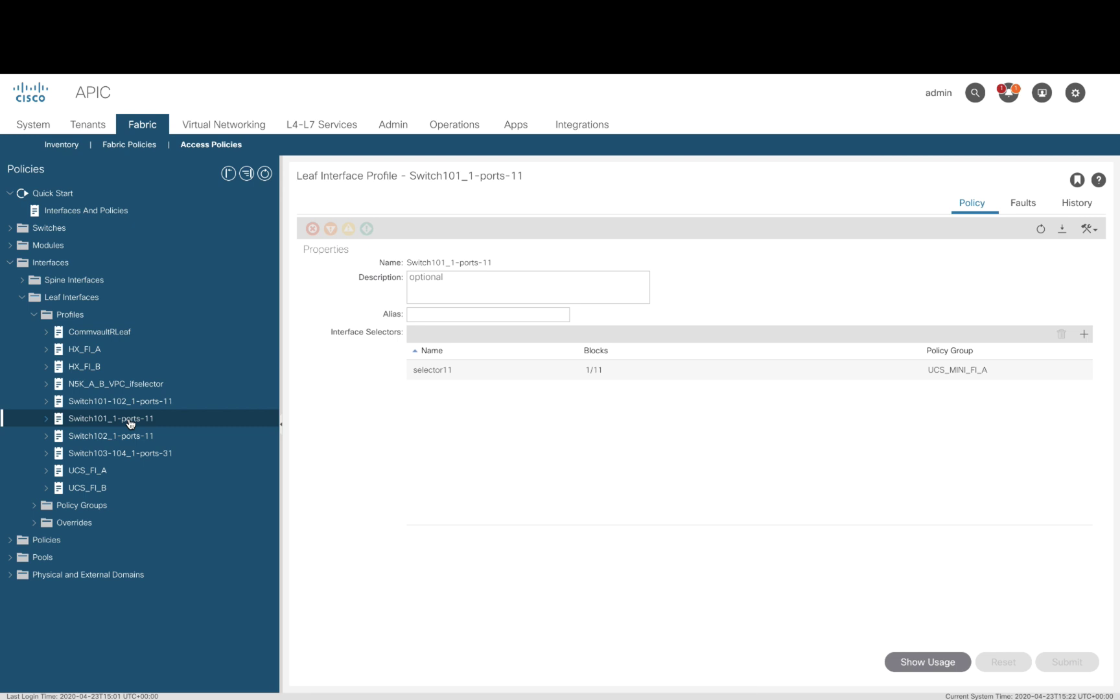
Step: Start a new leaf interface profile named Switch101_1-ports-15
left_click(65, 314)
right_click(77, 315)
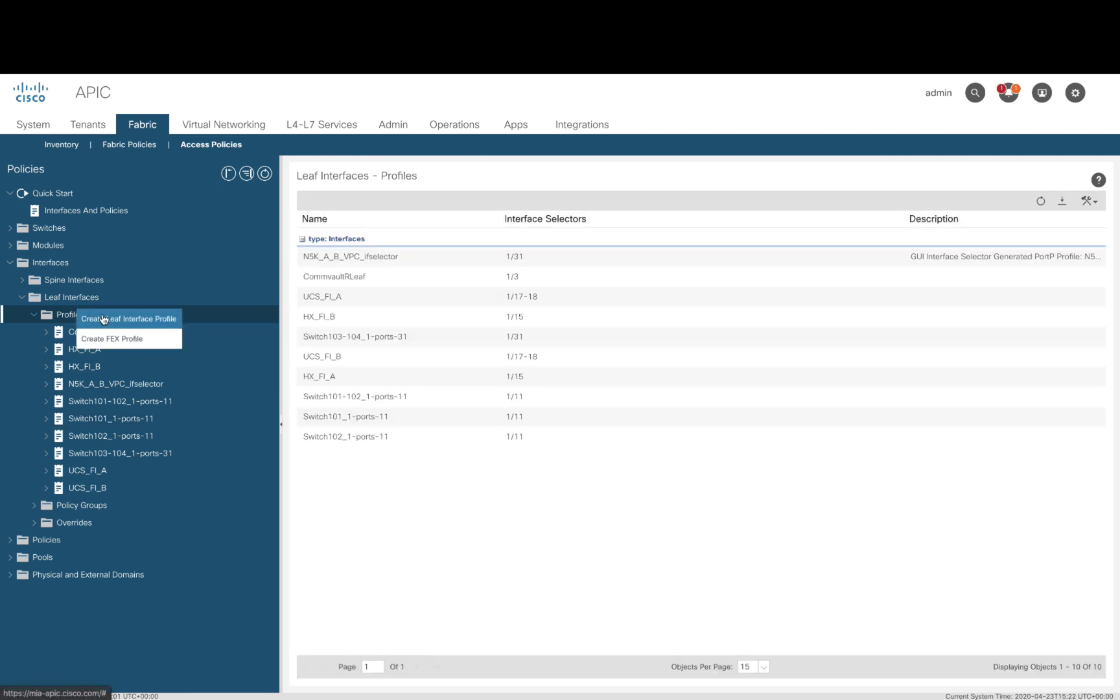
left_click(103, 319)
type("Switch101_1-ports-15")
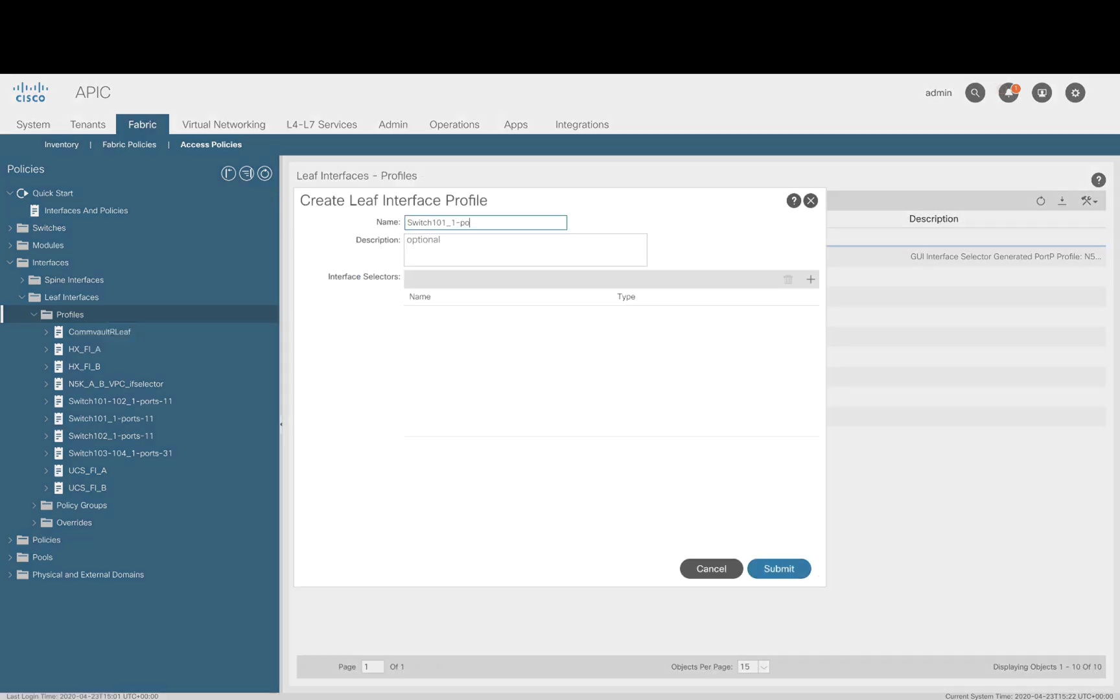
Step: Add selector Eth1_15 mapping port 1/15 to policy group ISR3945_PG and create the profile
left_click(810, 280)
type("Eth1_15")
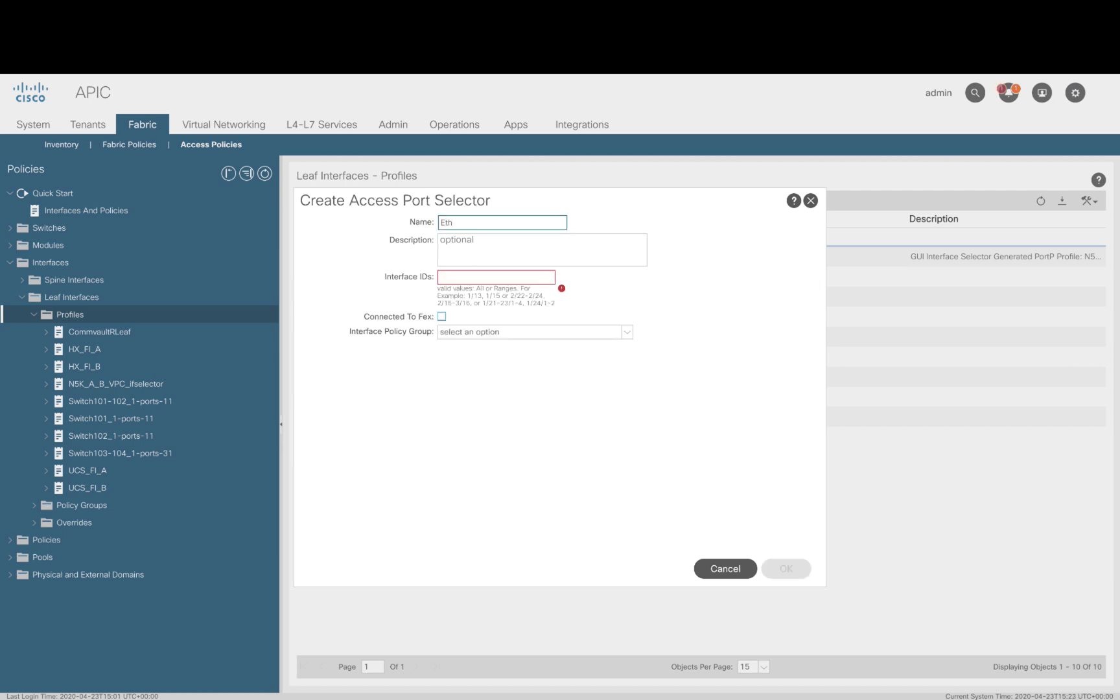
key("Tab")
type("1/15")
key("Tab")
left_click(629, 333)
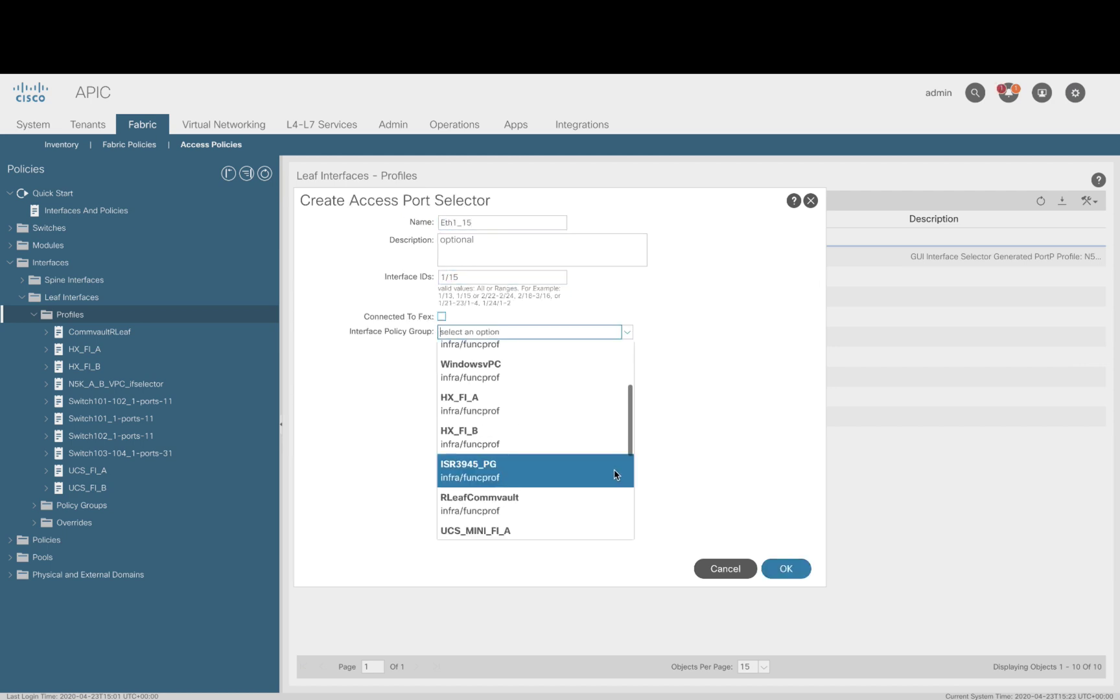
left_click(613, 469)
left_click(785, 568)
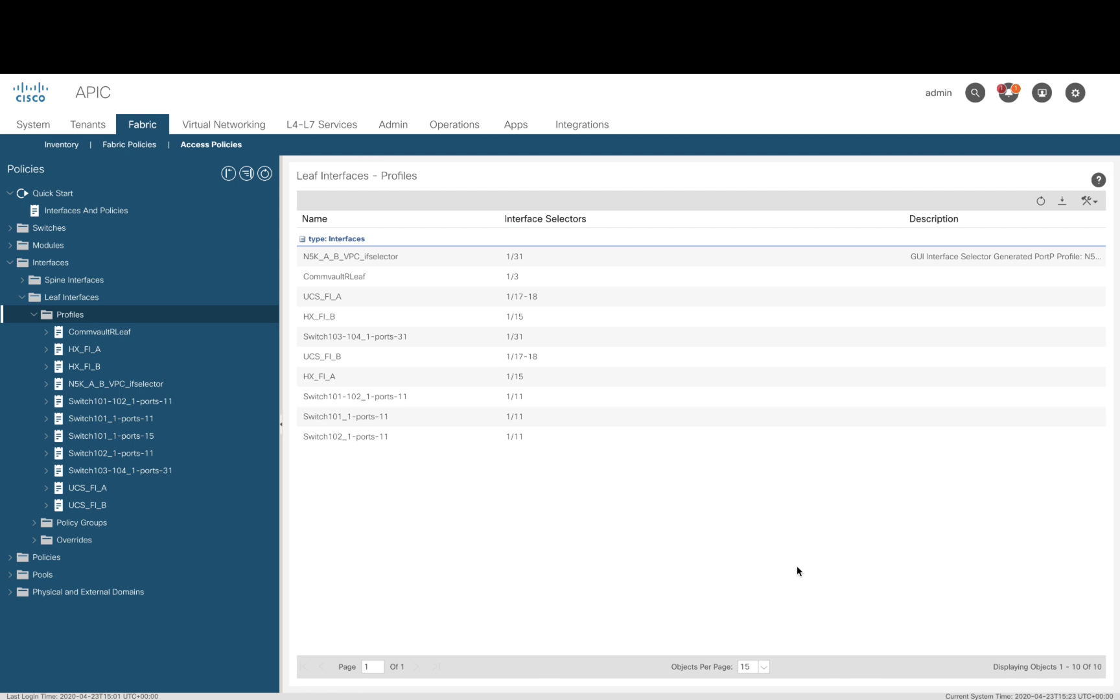
Step: Open the Leaf101_Profile switch profile under Leaf Switches Profiles
left_click(34, 314)
left_click(22, 296)
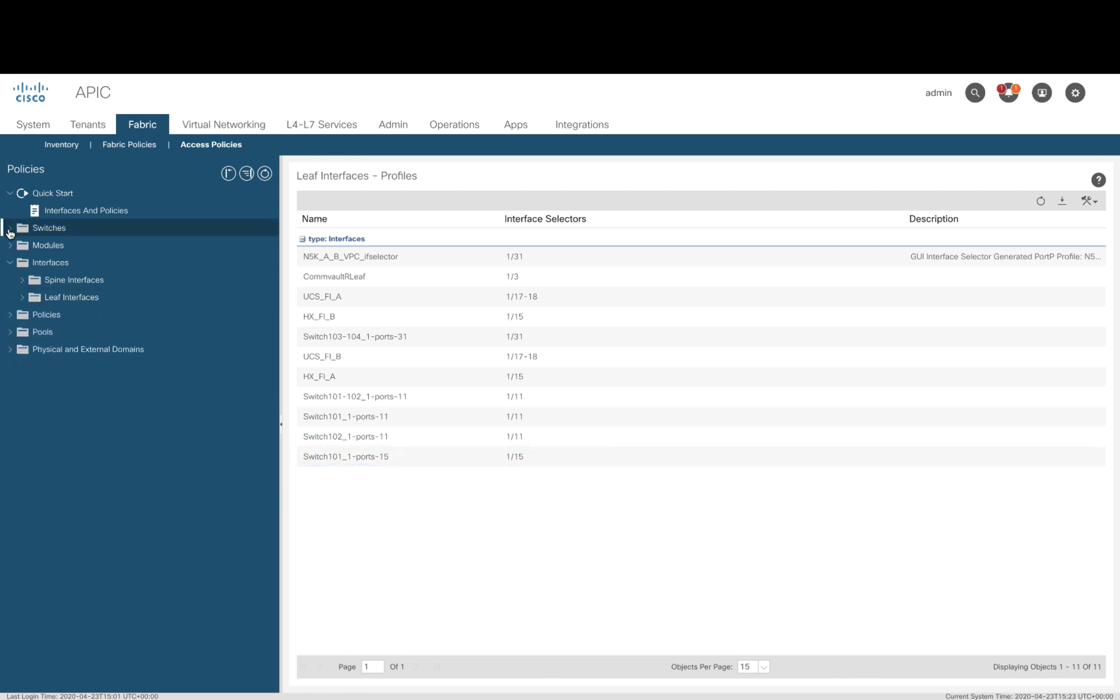
left_click(10, 228)
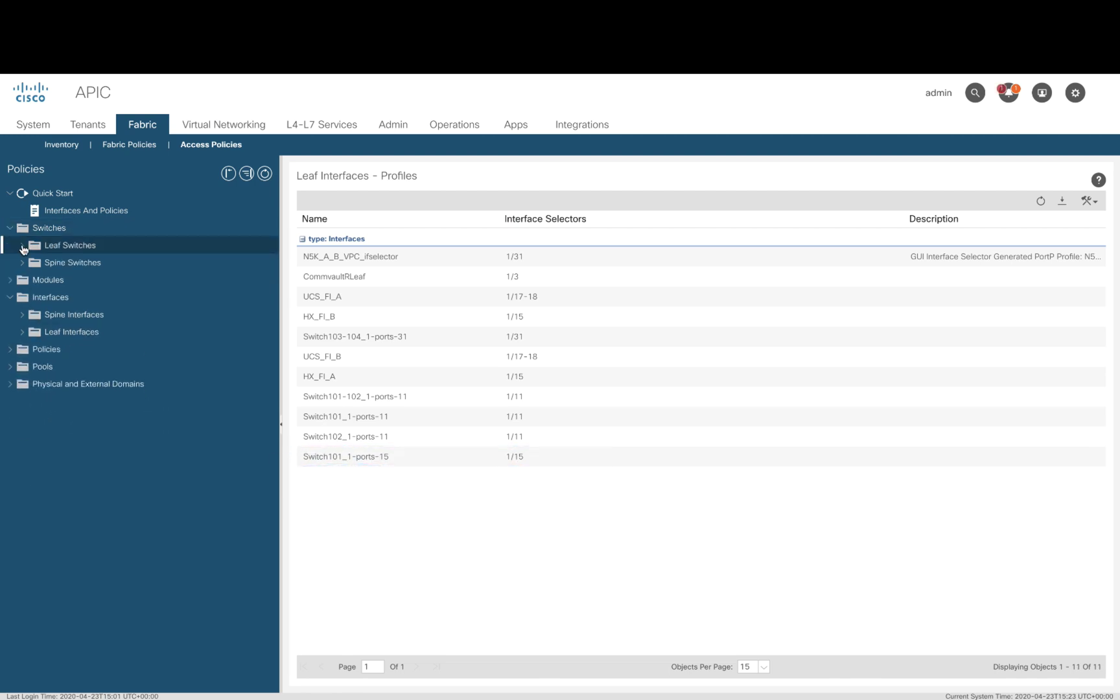
left_click(22, 246)
left_click(33, 262)
left_click(111, 332)
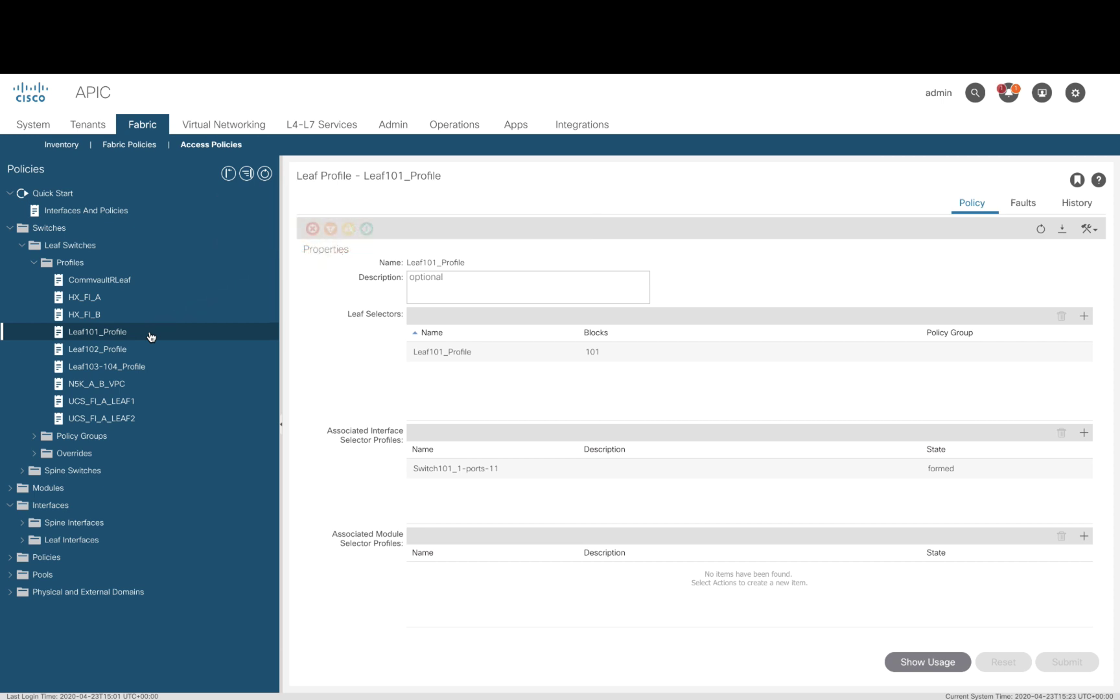
Step: Associate interface selector profile Switch101_1-ports-15 with Leaf101_Profile
left_click(1083, 432)
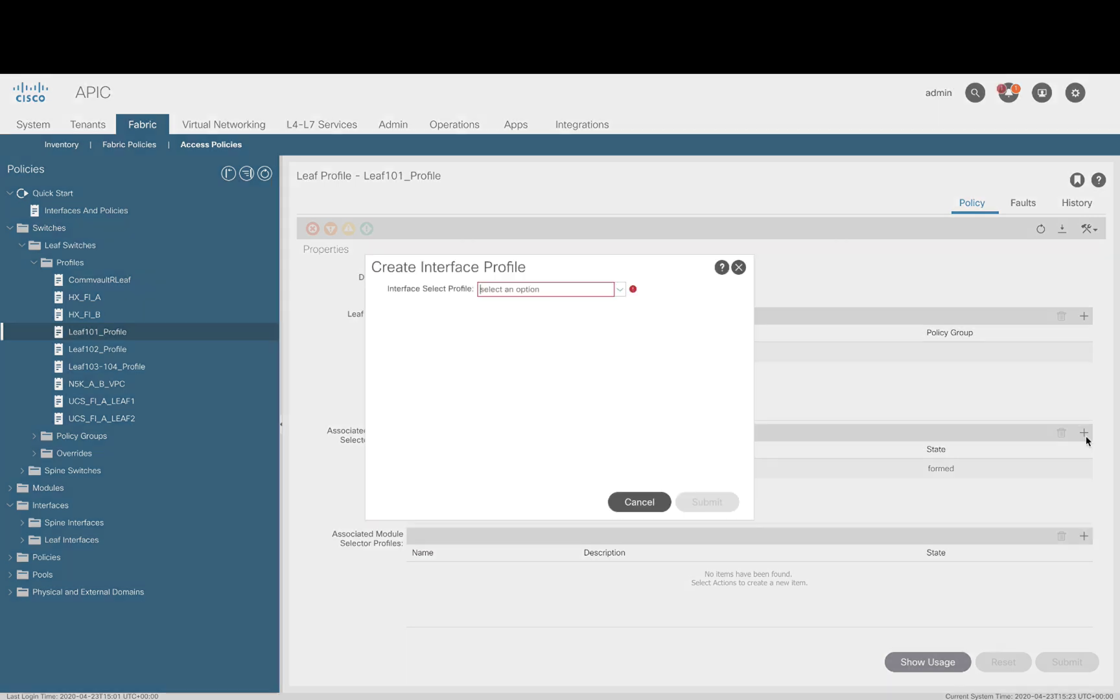
left_click(619, 289)
scroll(599, 353, "down", 2)
left_click(572, 420)
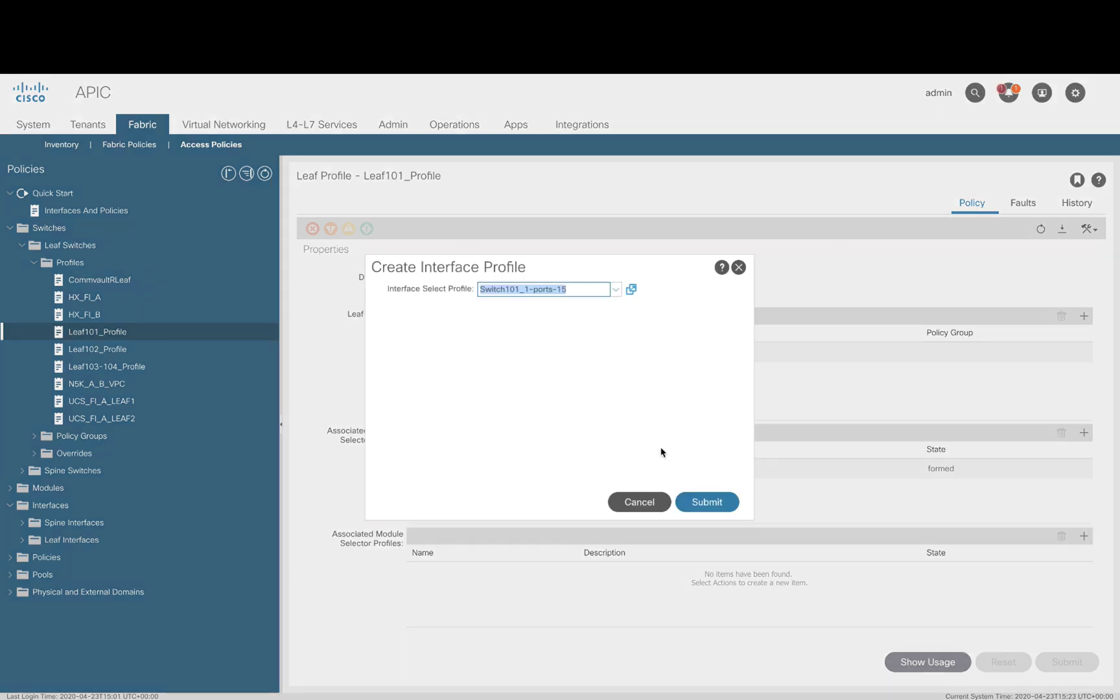
left_click(697, 500)
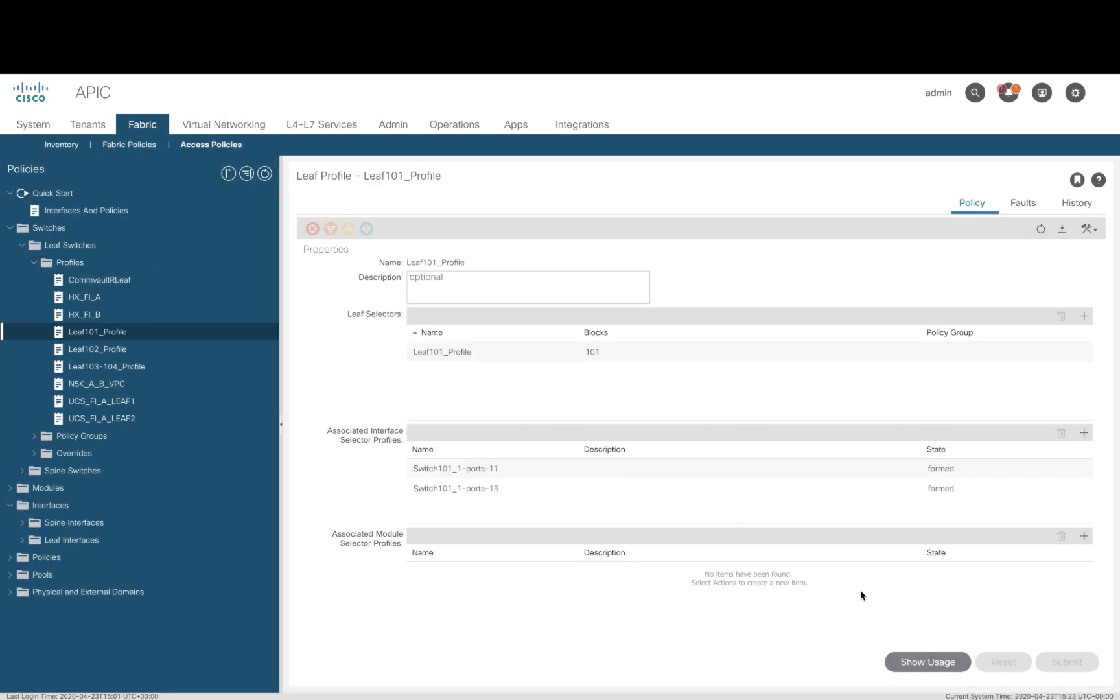
Step: Run show cdp neigh on the router, then attach Leaf1 and run show cdp neigh there
type("show cdp neigh")
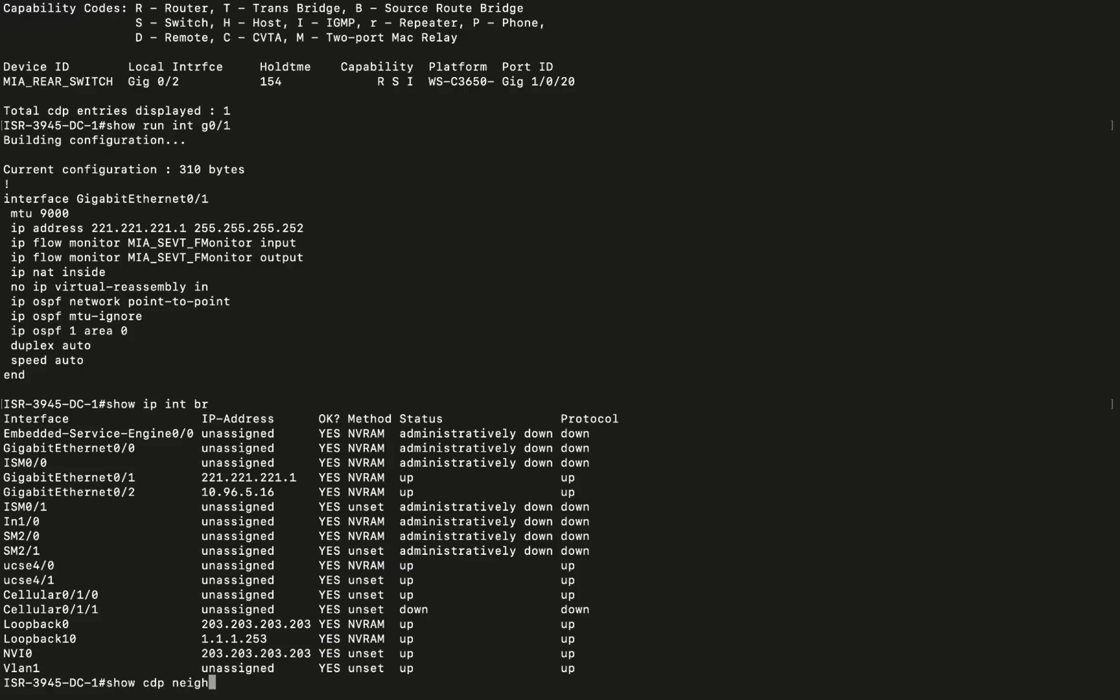
key("Return")
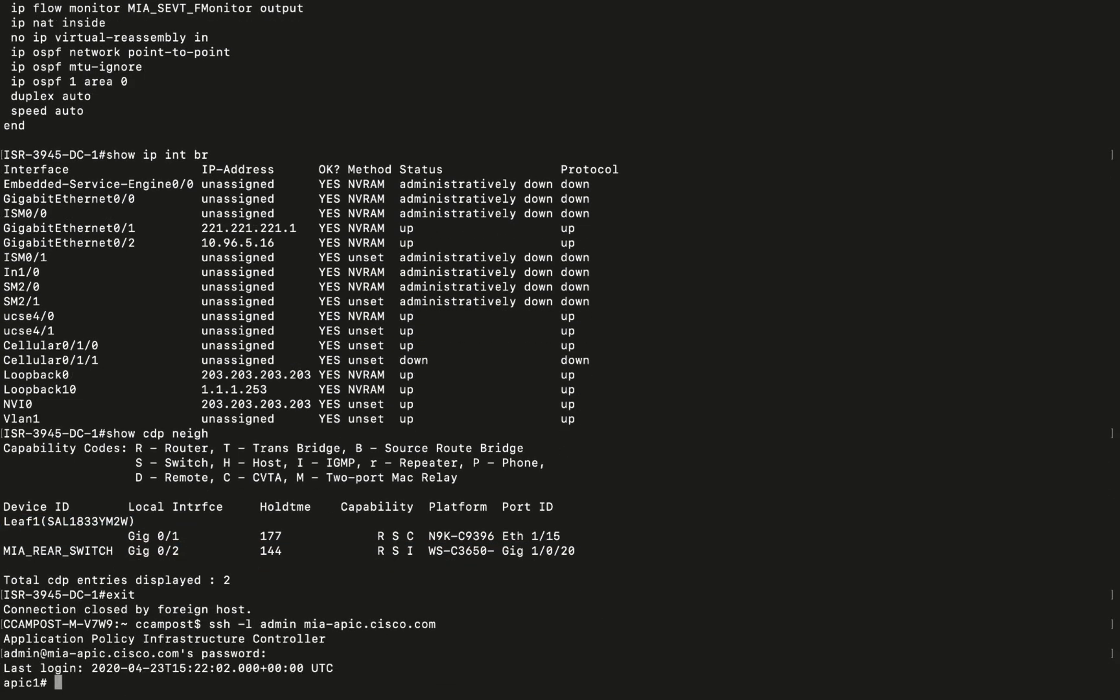
type("attach Leaf1")
key("Return")
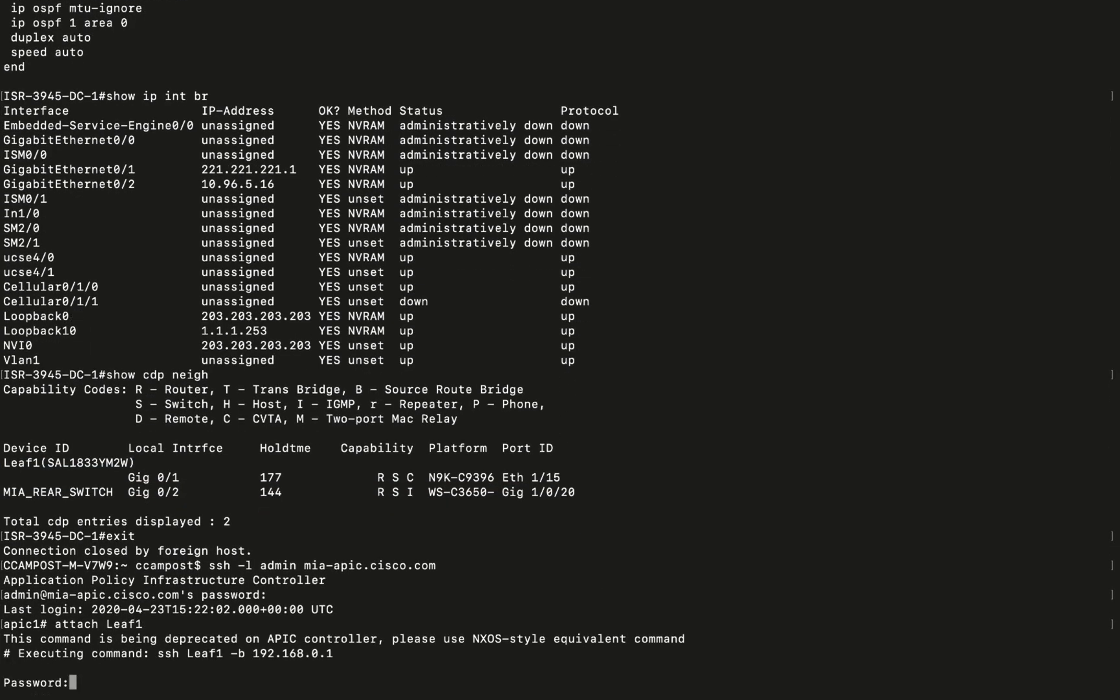
key("Return")
type("show cdp neigh")
key("Return")
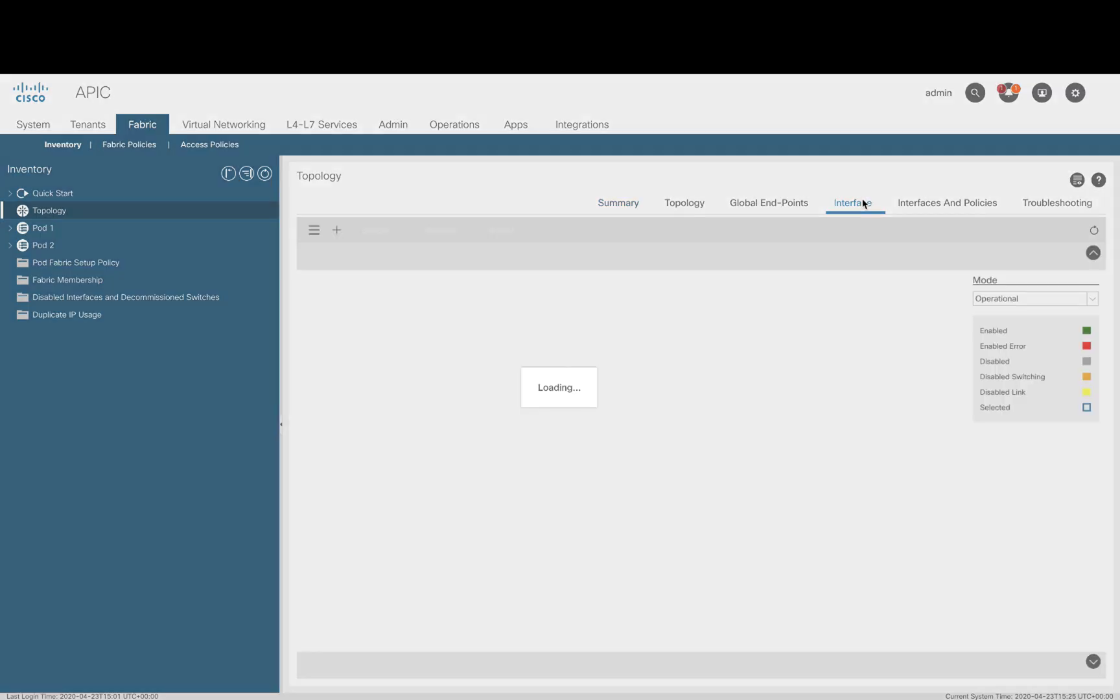
Step: Switch leaf 101's port view to Configuration mode and open the eth1/15 interface details
left_click(1053, 299)
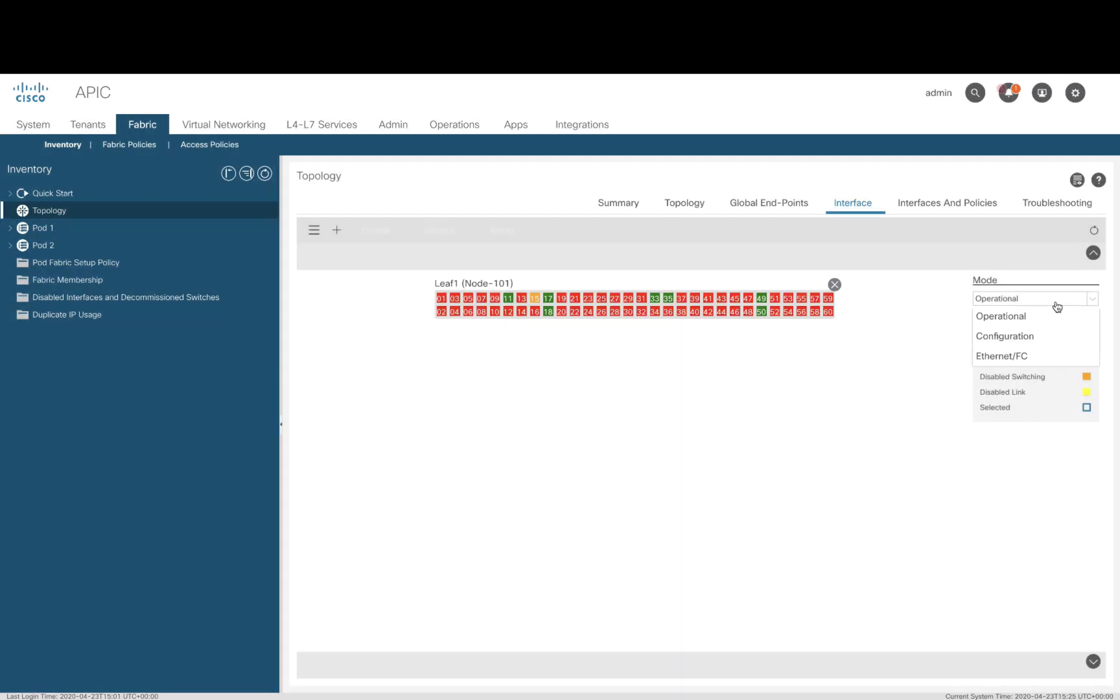
left_click(1021, 333)
mouse_move(534, 299)
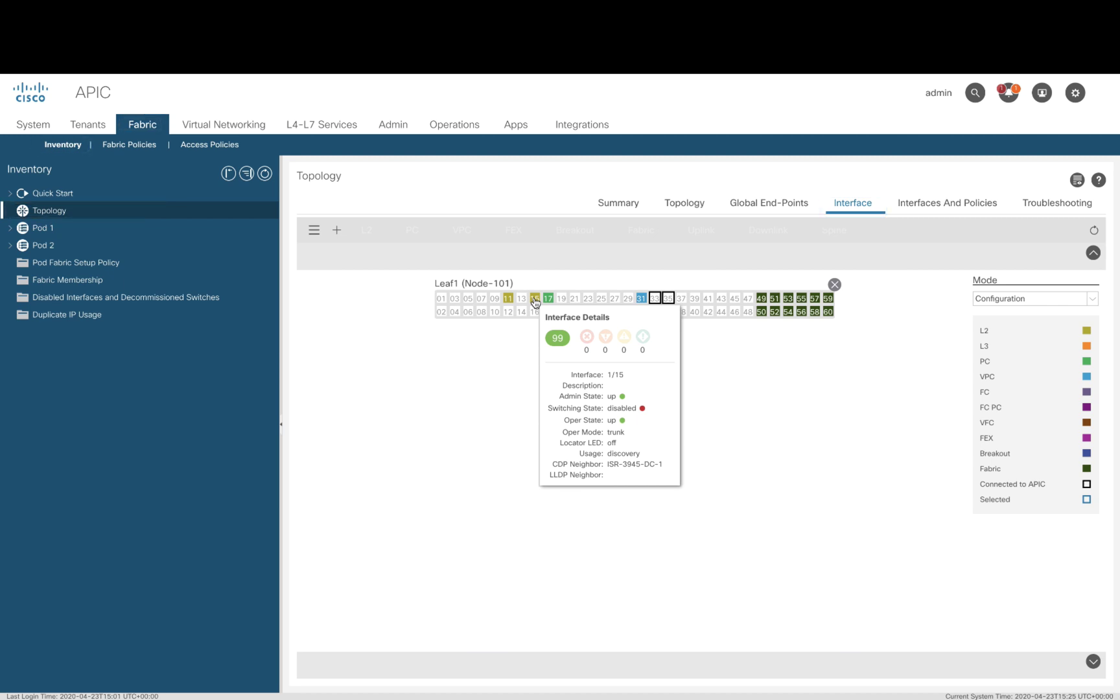
double_click(534, 299)
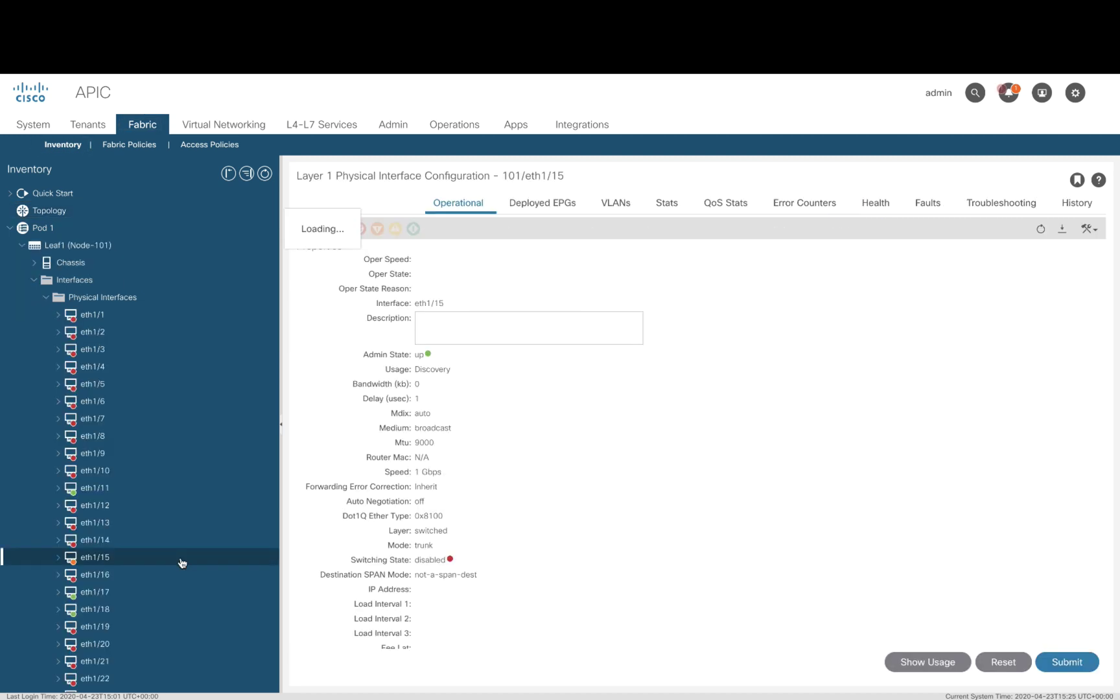